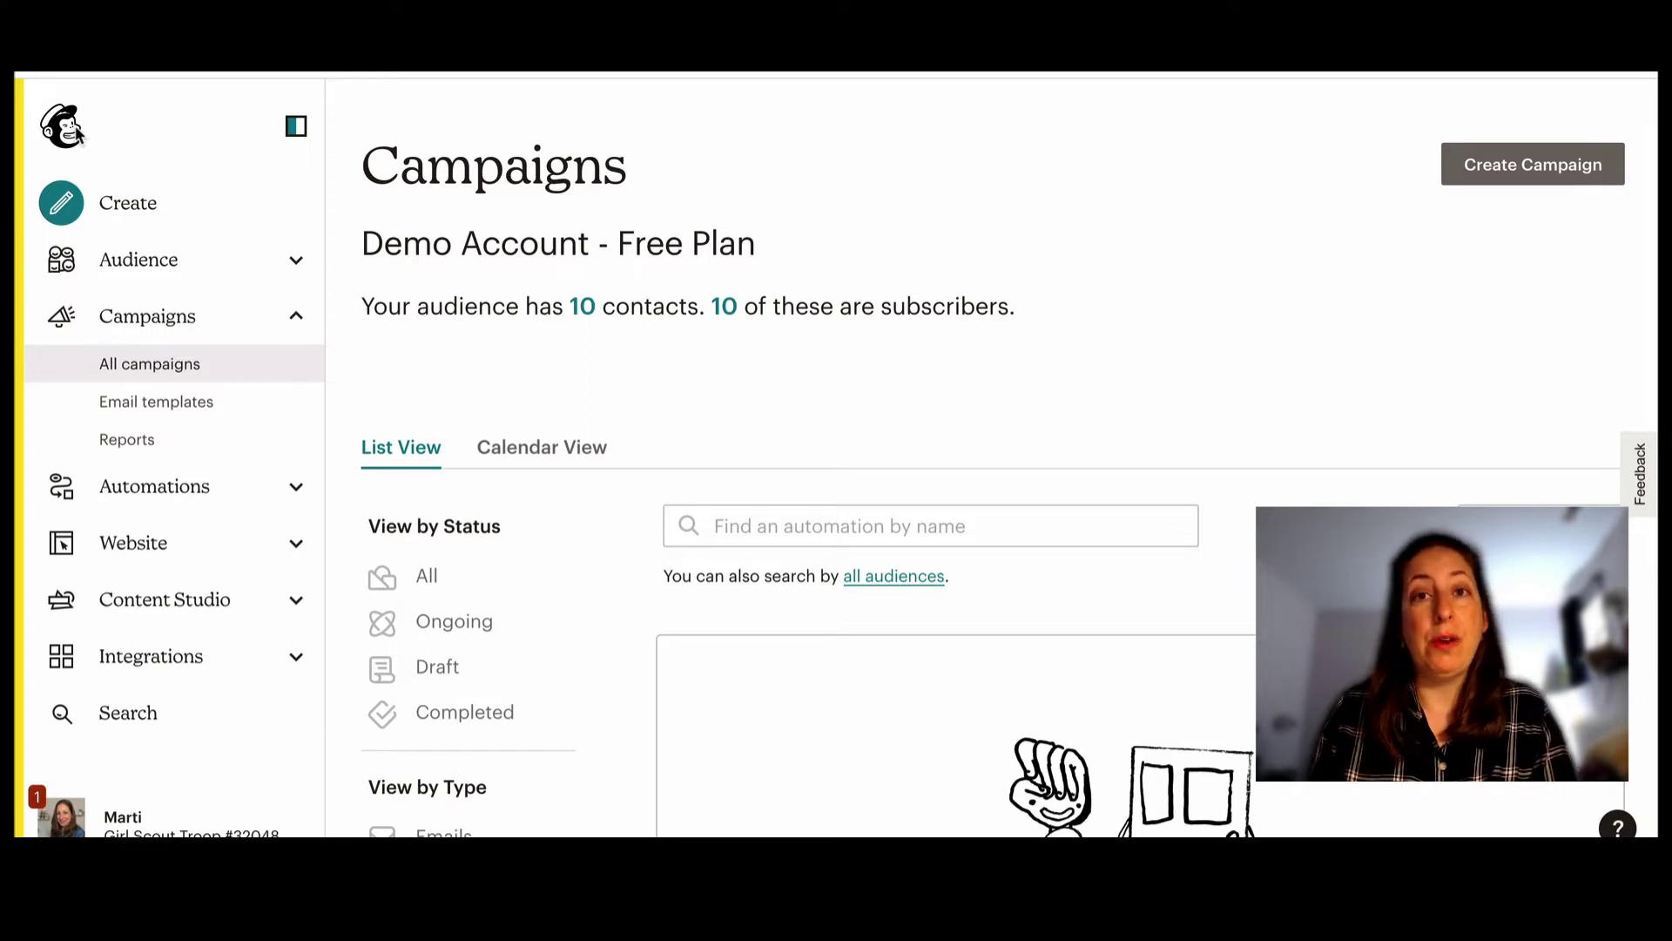
- Create a new audience tag named "Trigger Email #2"
click(157, 271)
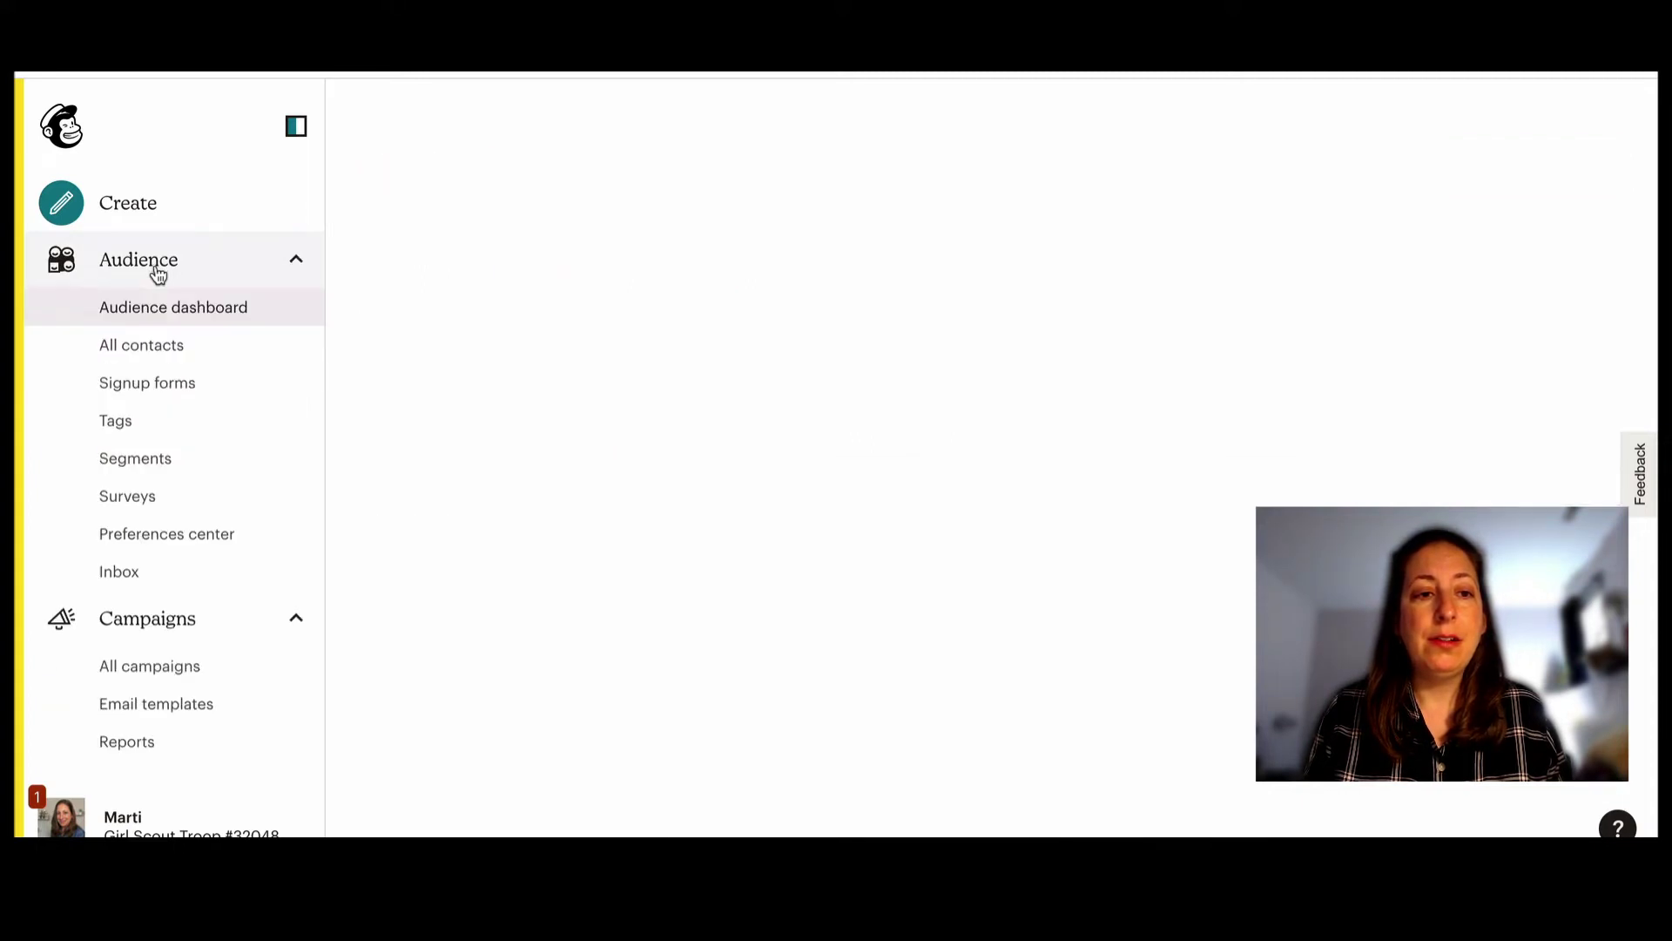
click(129, 423)
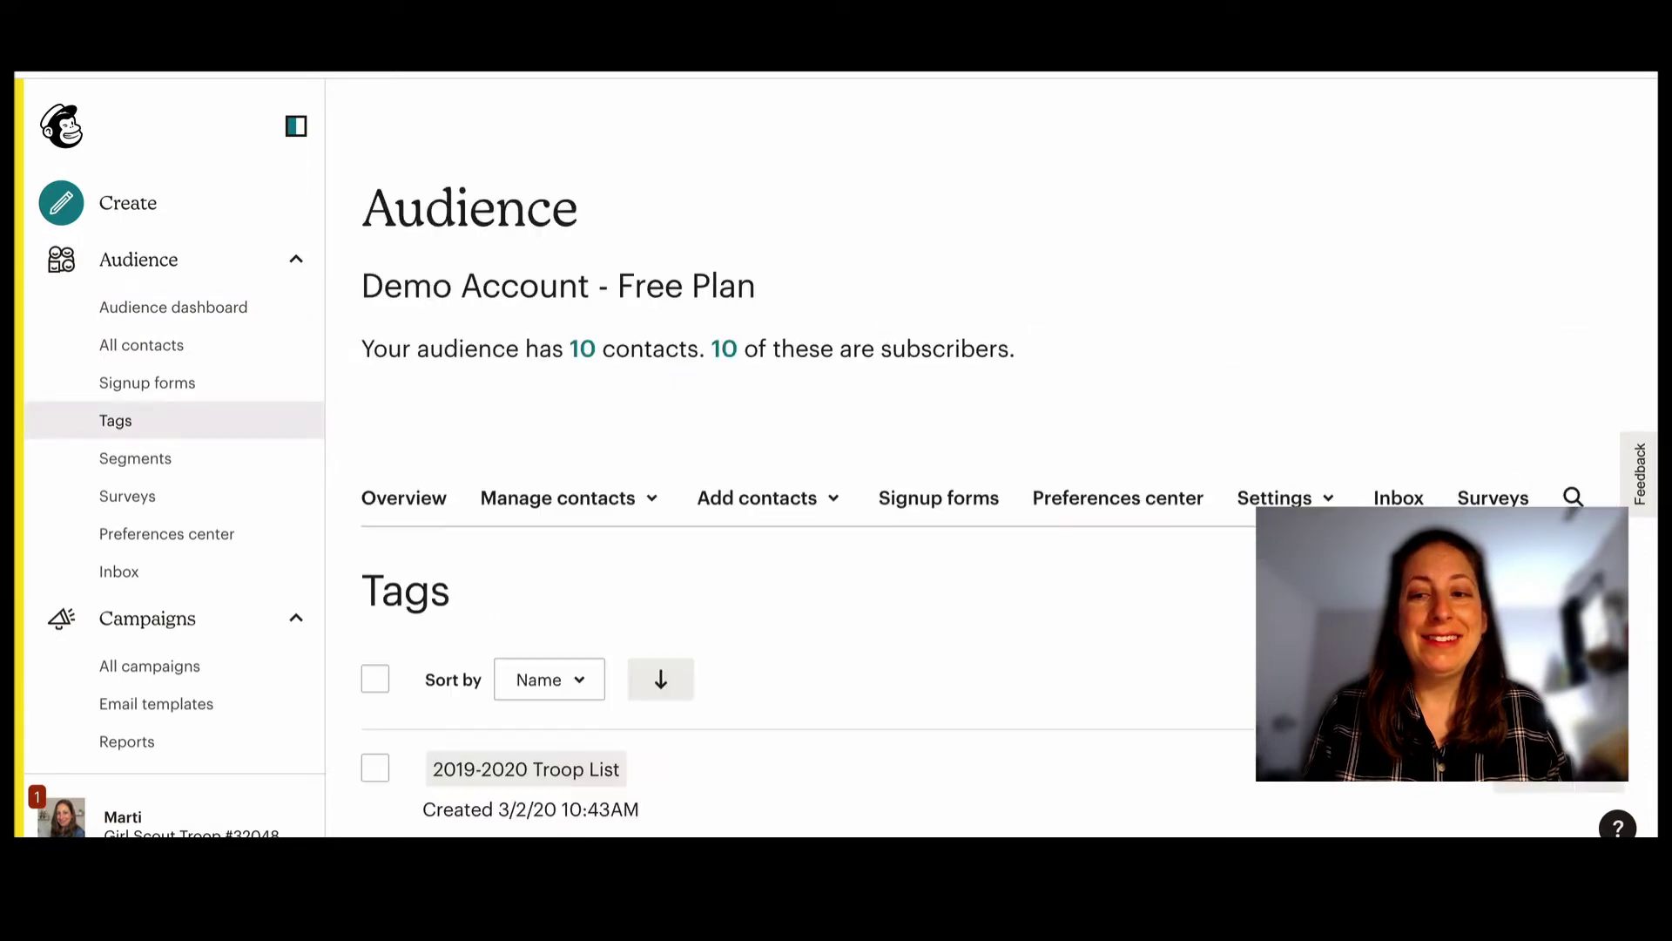
scroll(870, 522, down, 1)
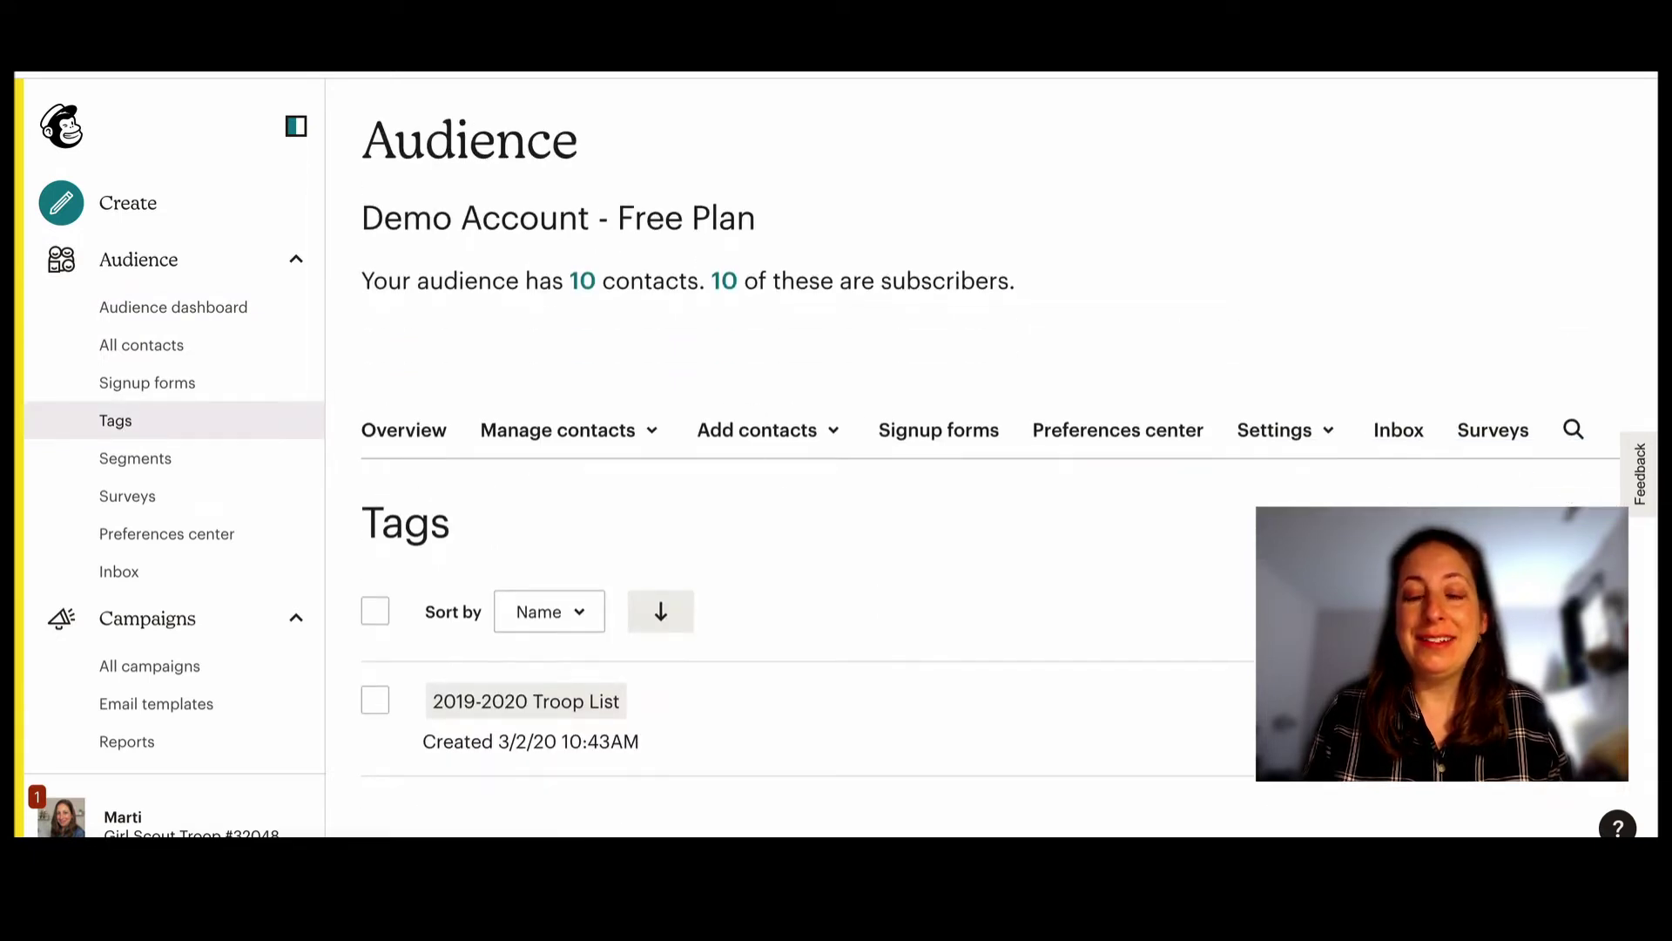
text(Trigger Email #2)
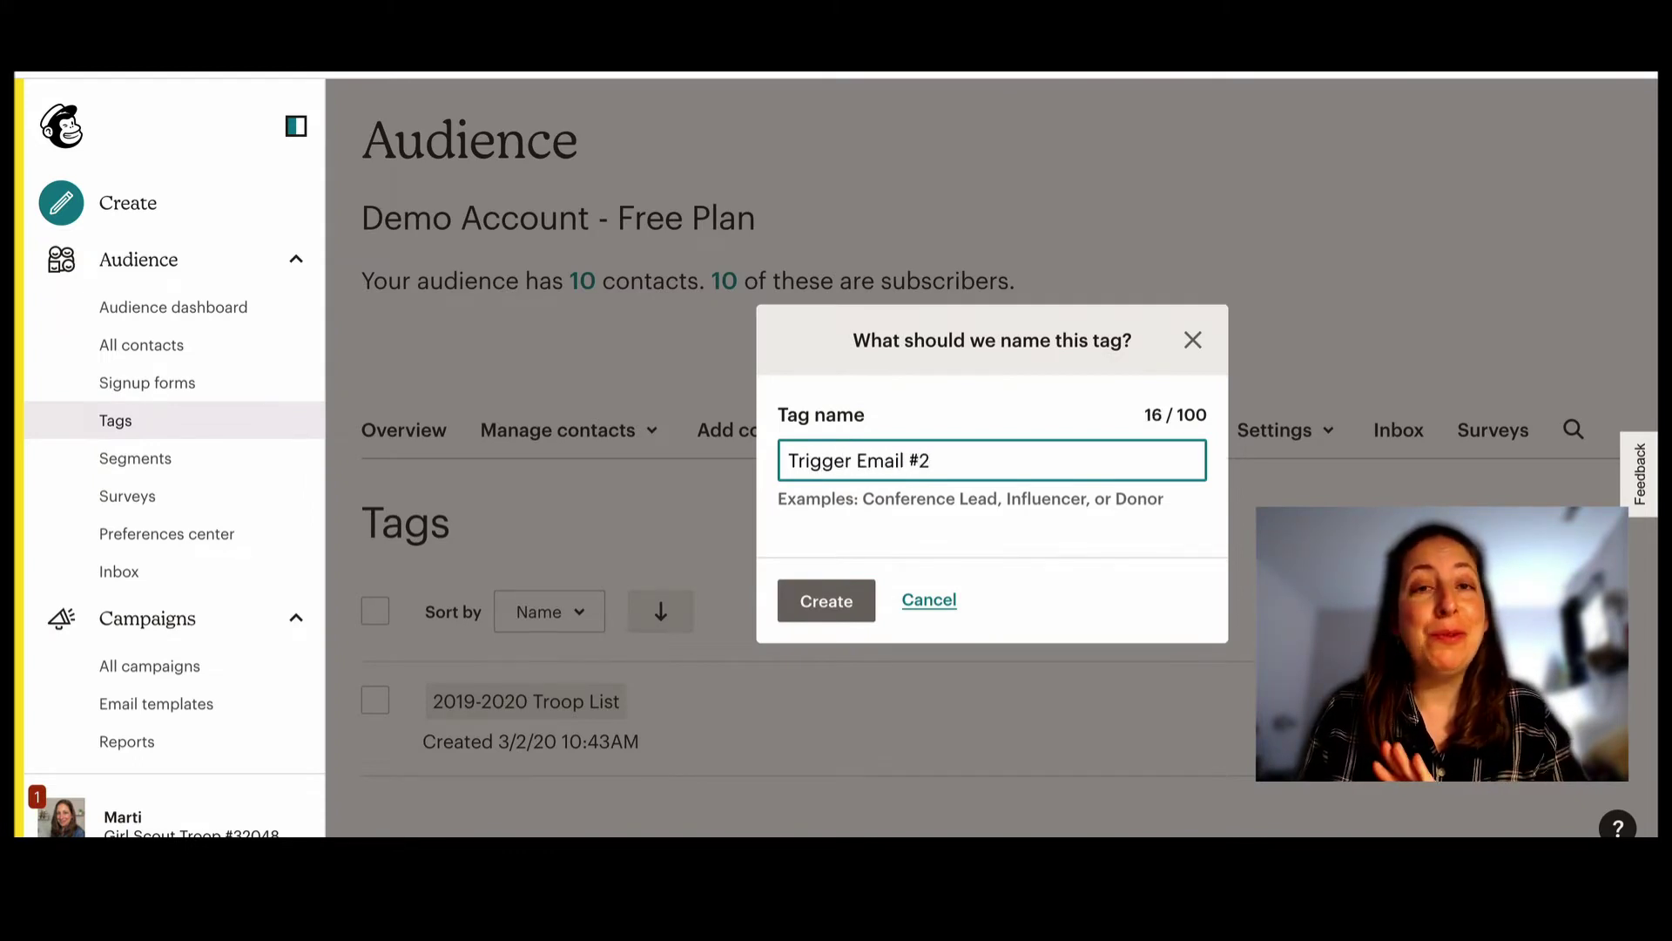
click(827, 602)
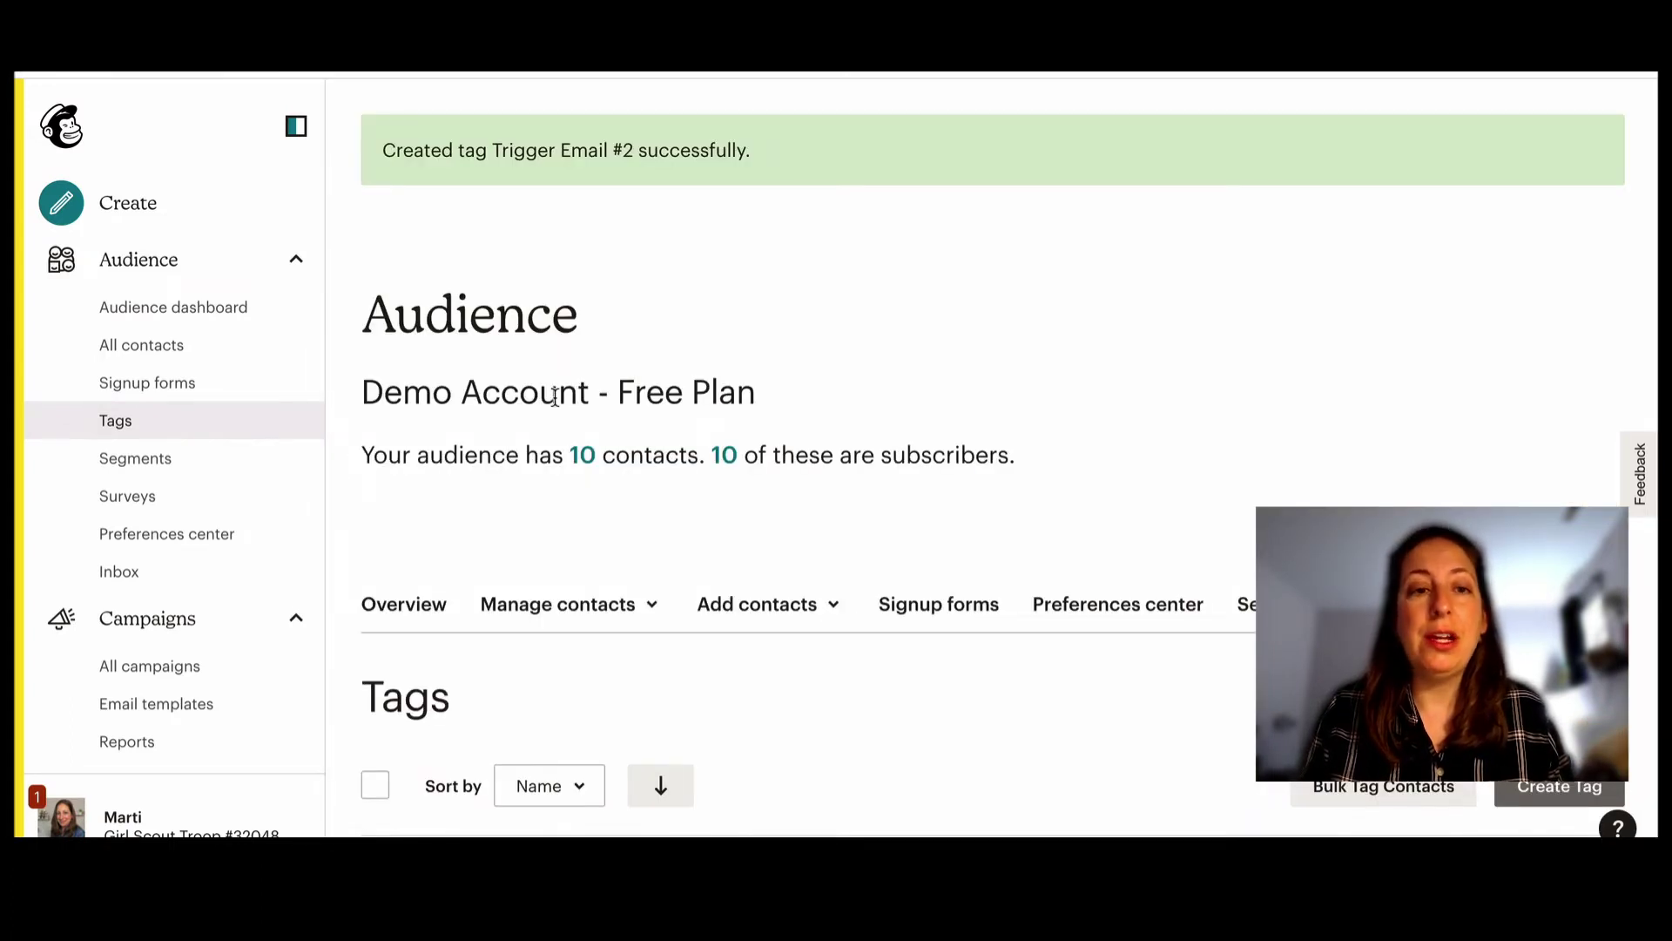
- Create a custom classic automation named "Automated Email #1" for the Demo Account - Free Plan audience
click(188, 620)
scroll(183, 623, down, 1)
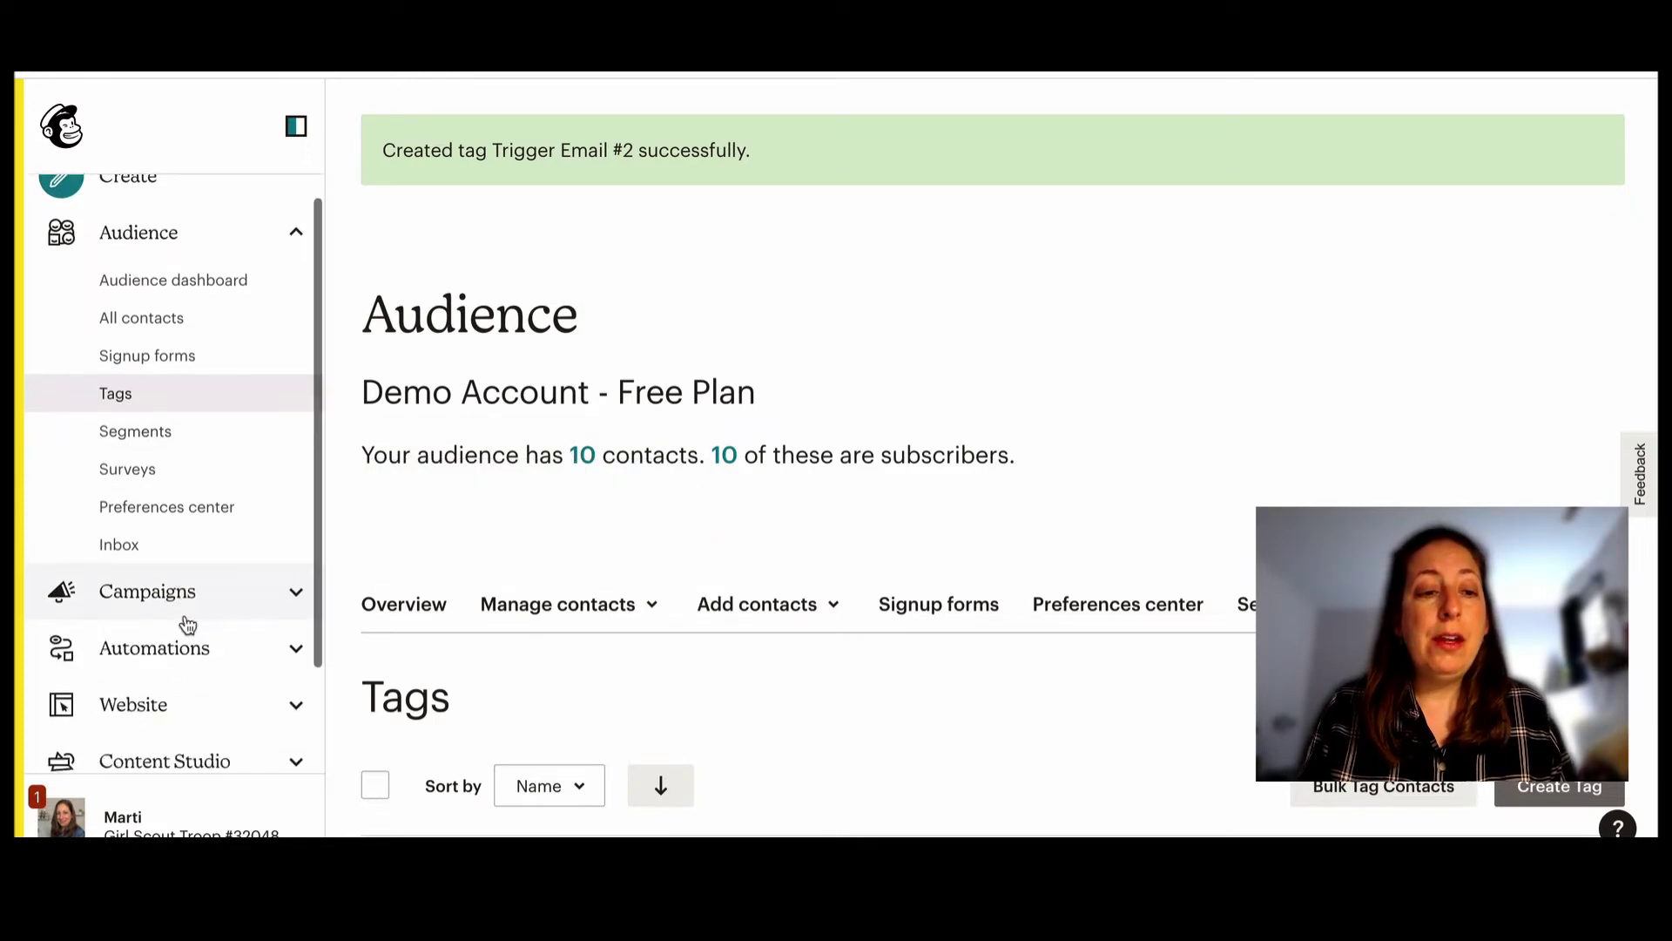
click(180, 645)
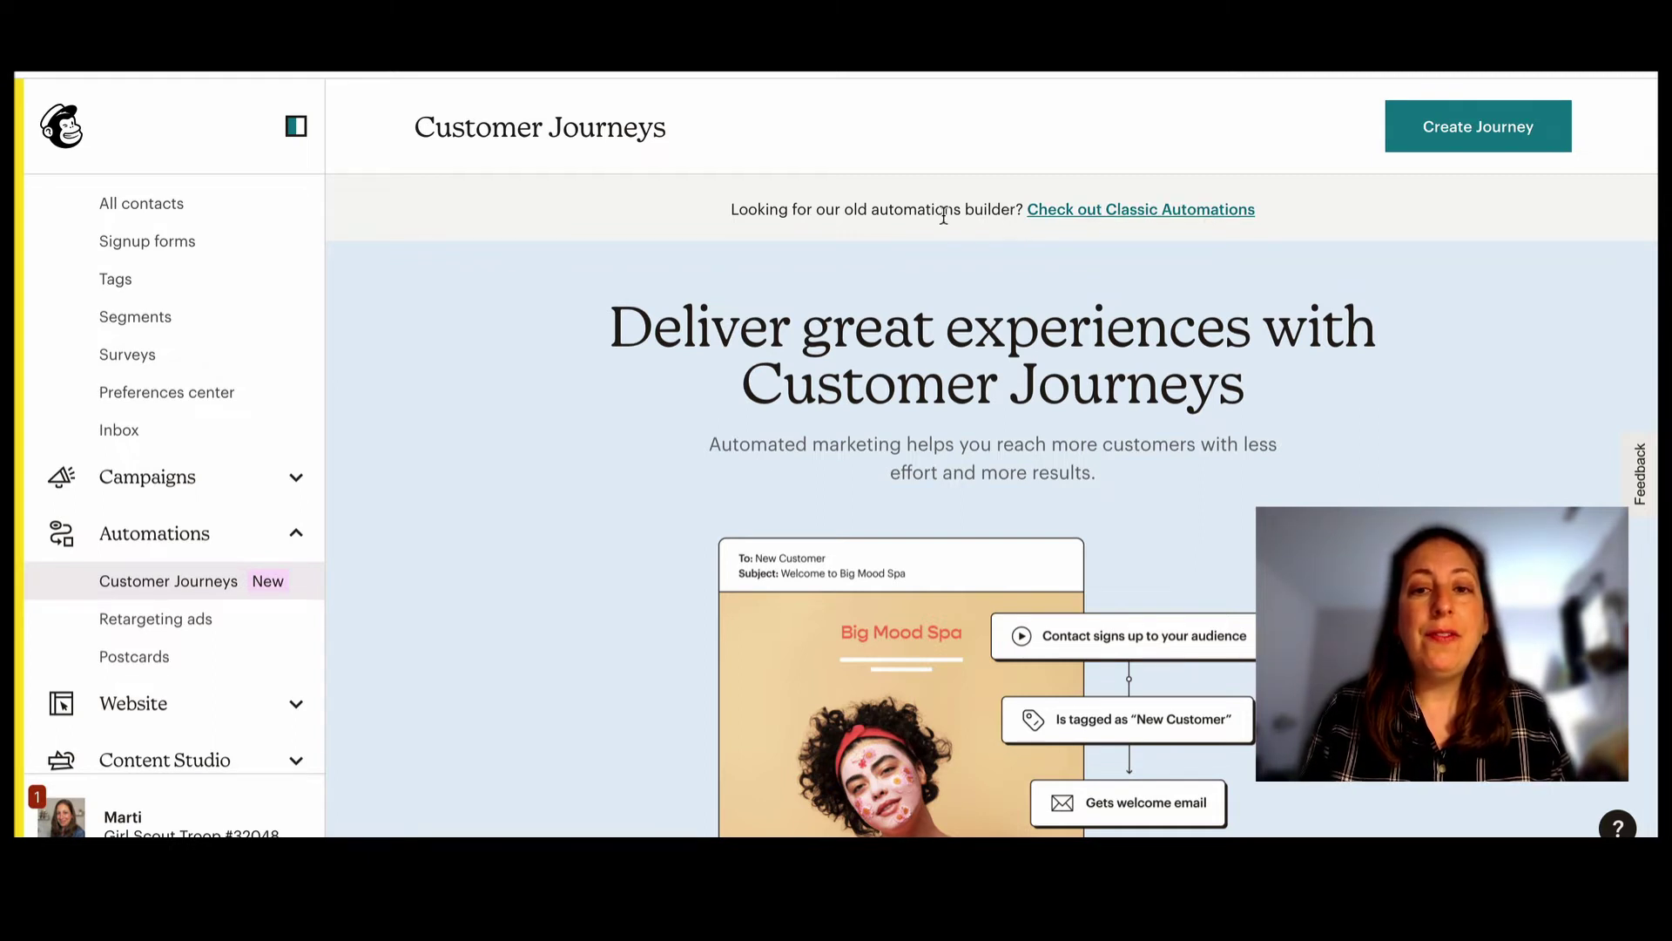
click(1116, 216)
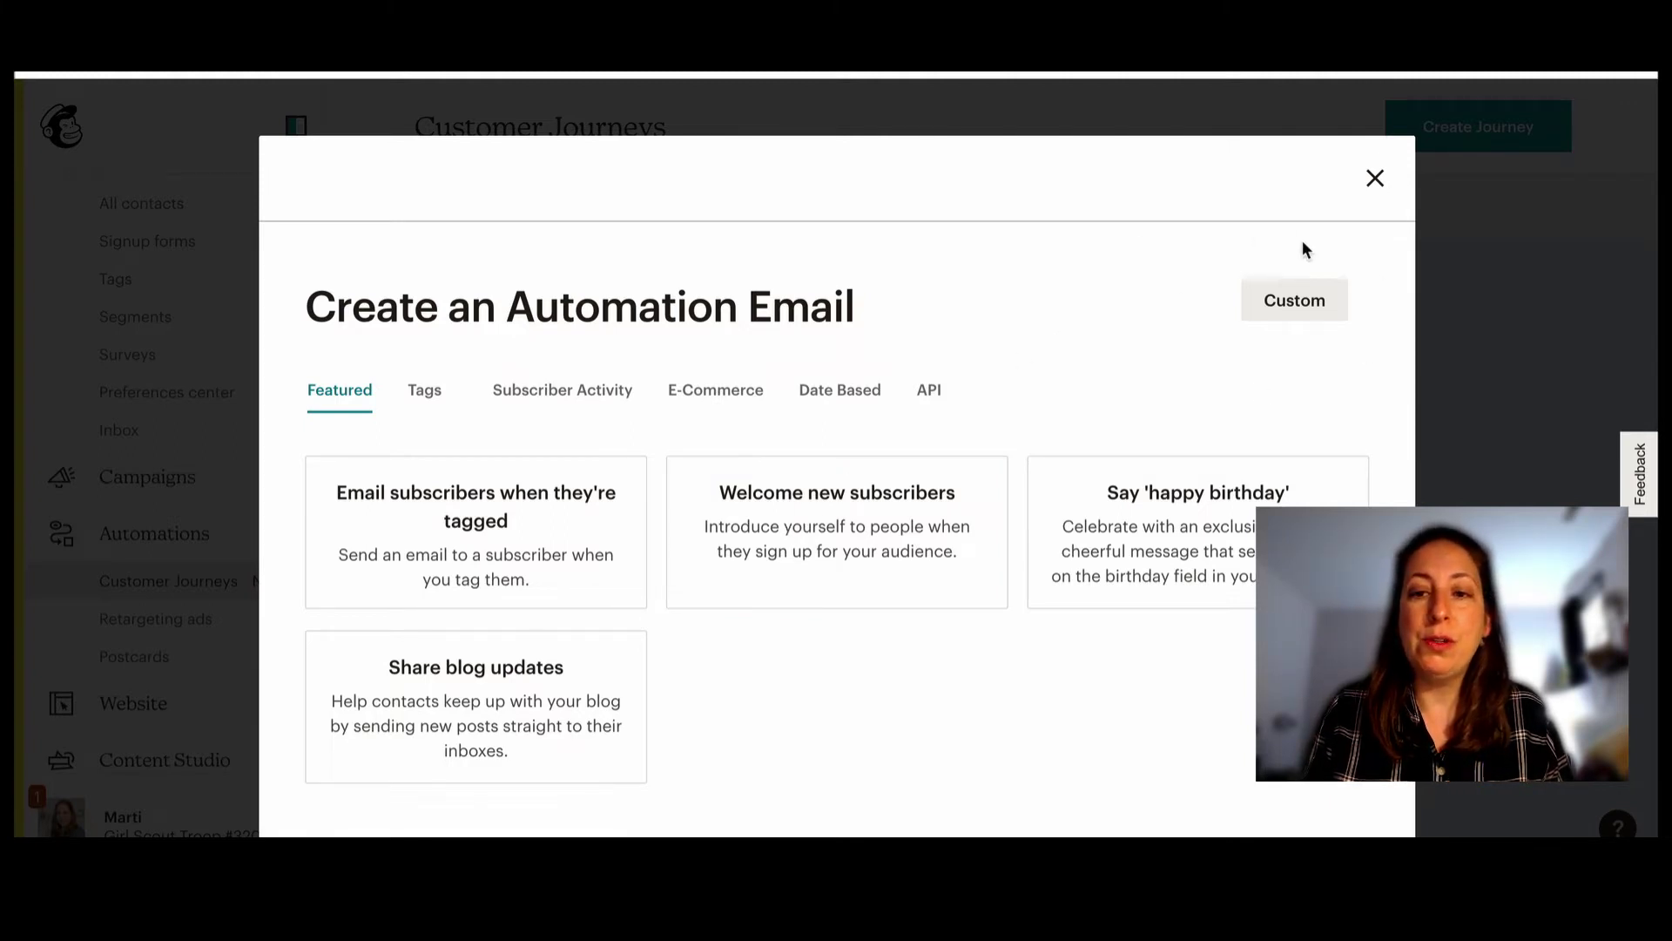
click(1312, 294)
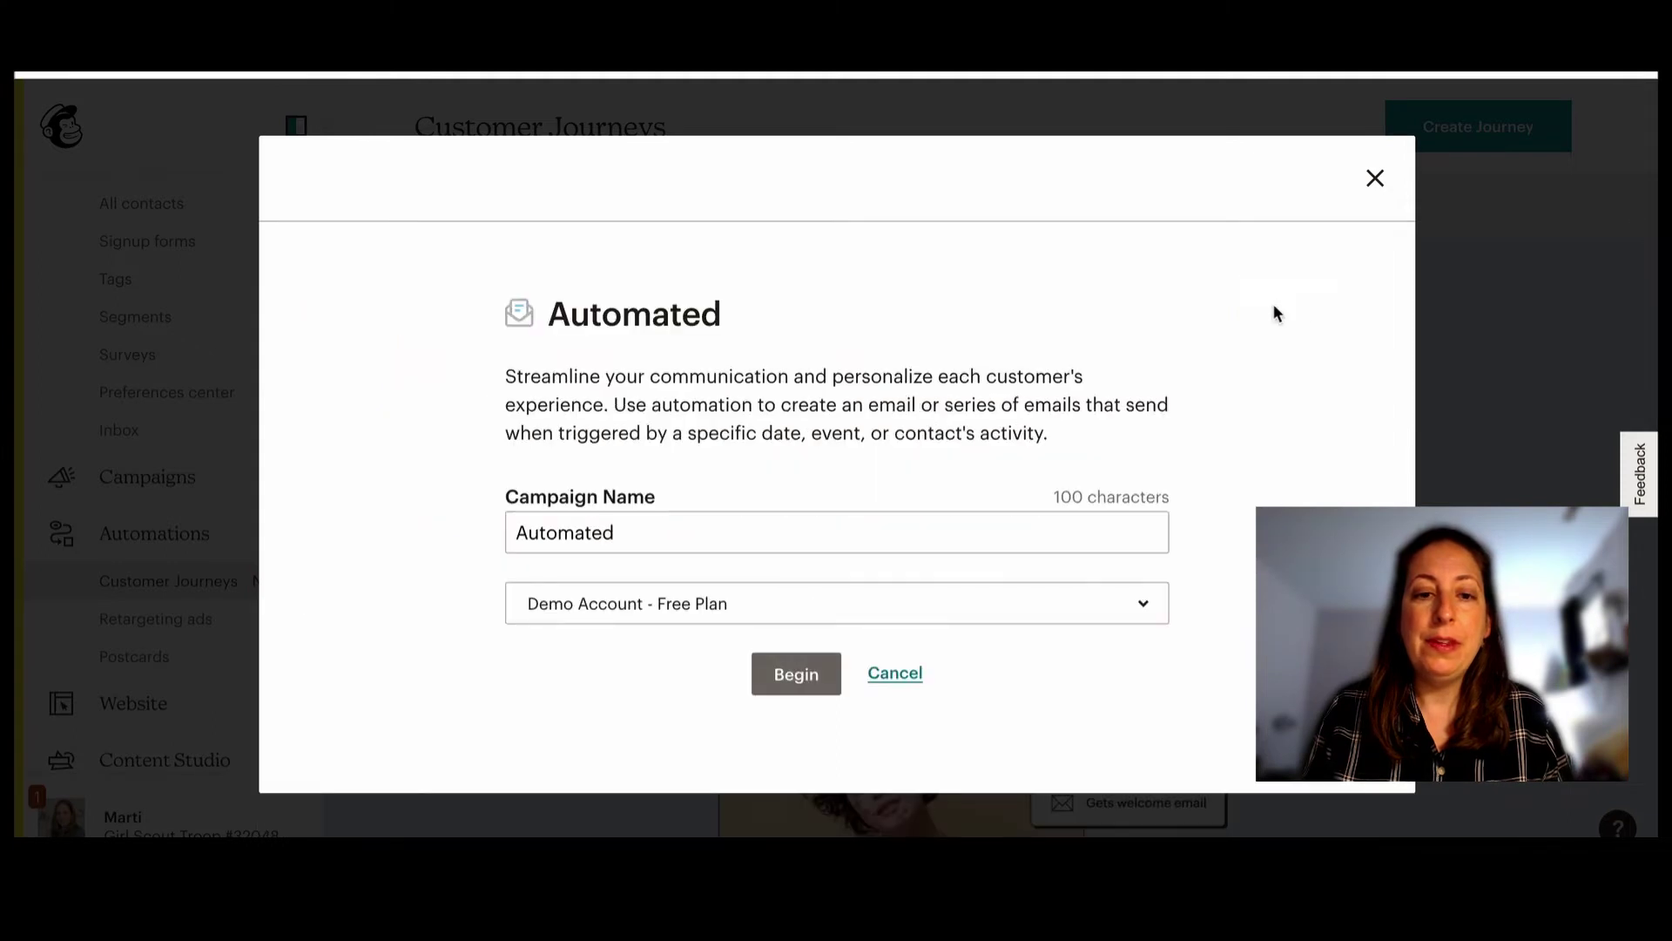
click(926, 528)
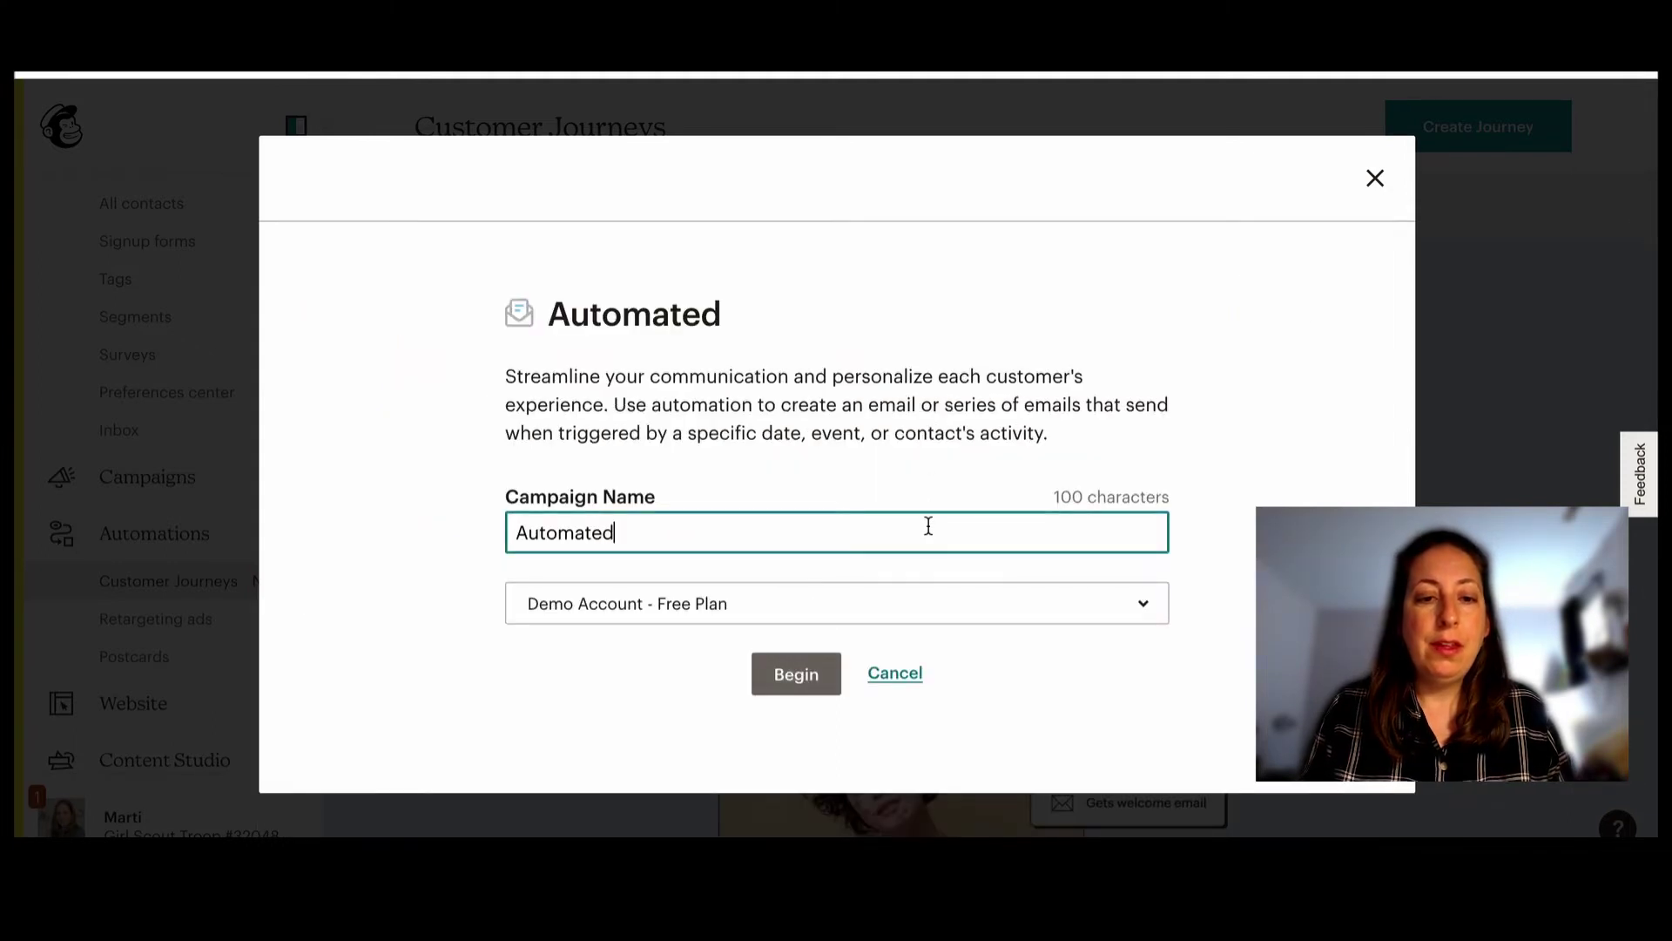
text(Email #1)
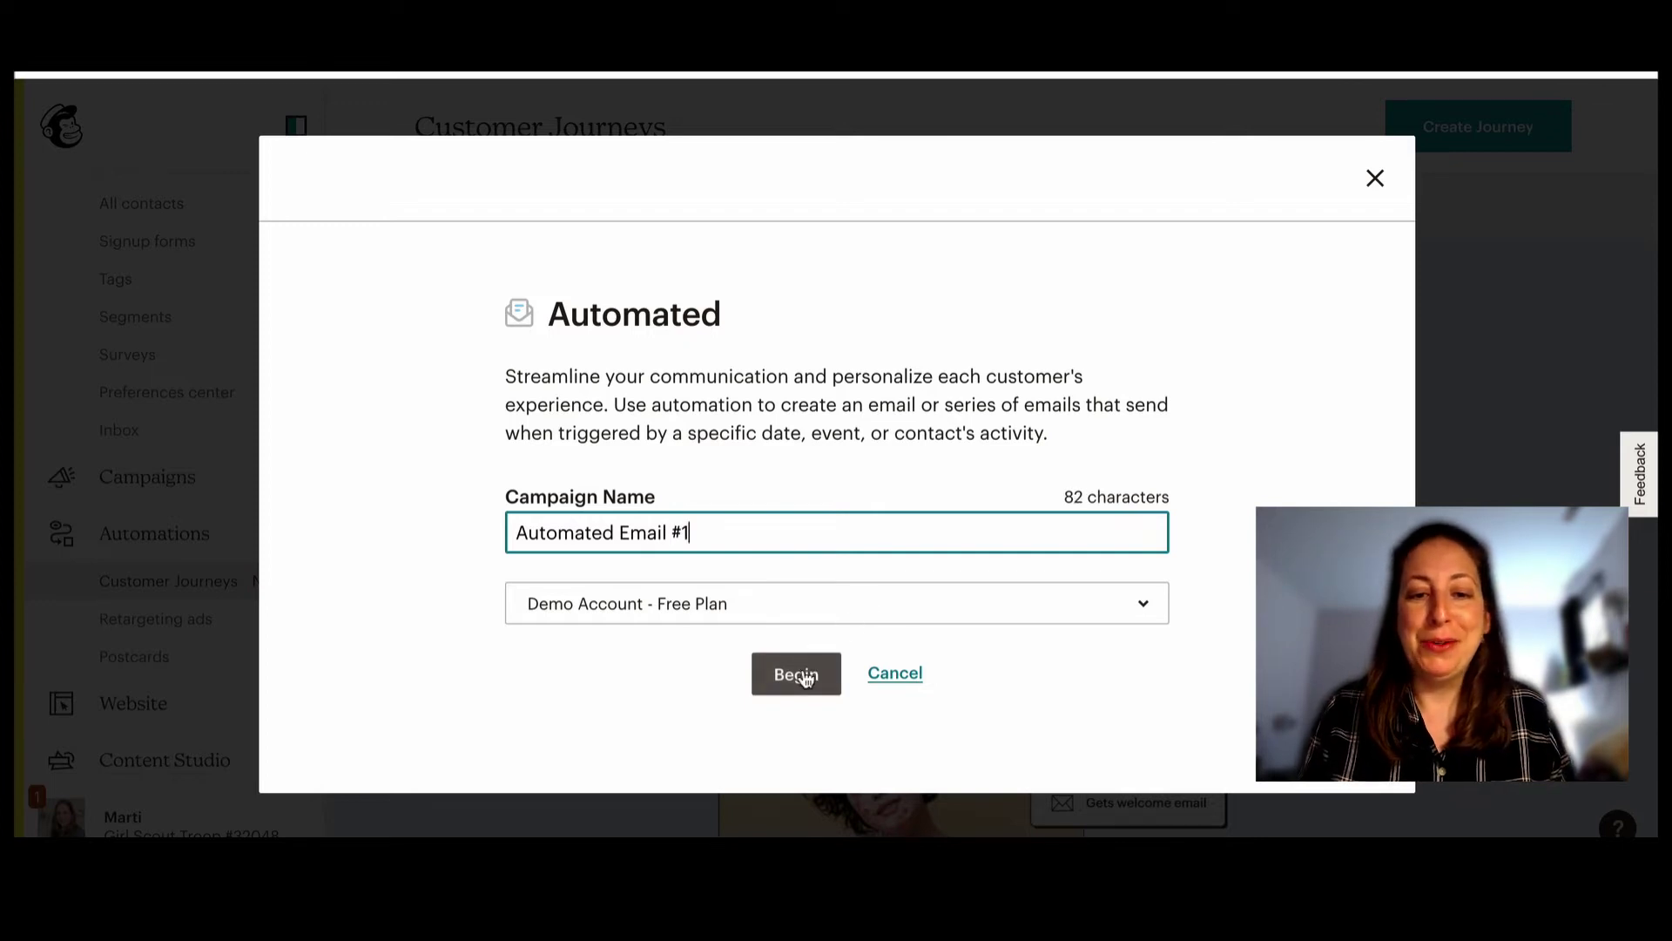
click(806, 687)
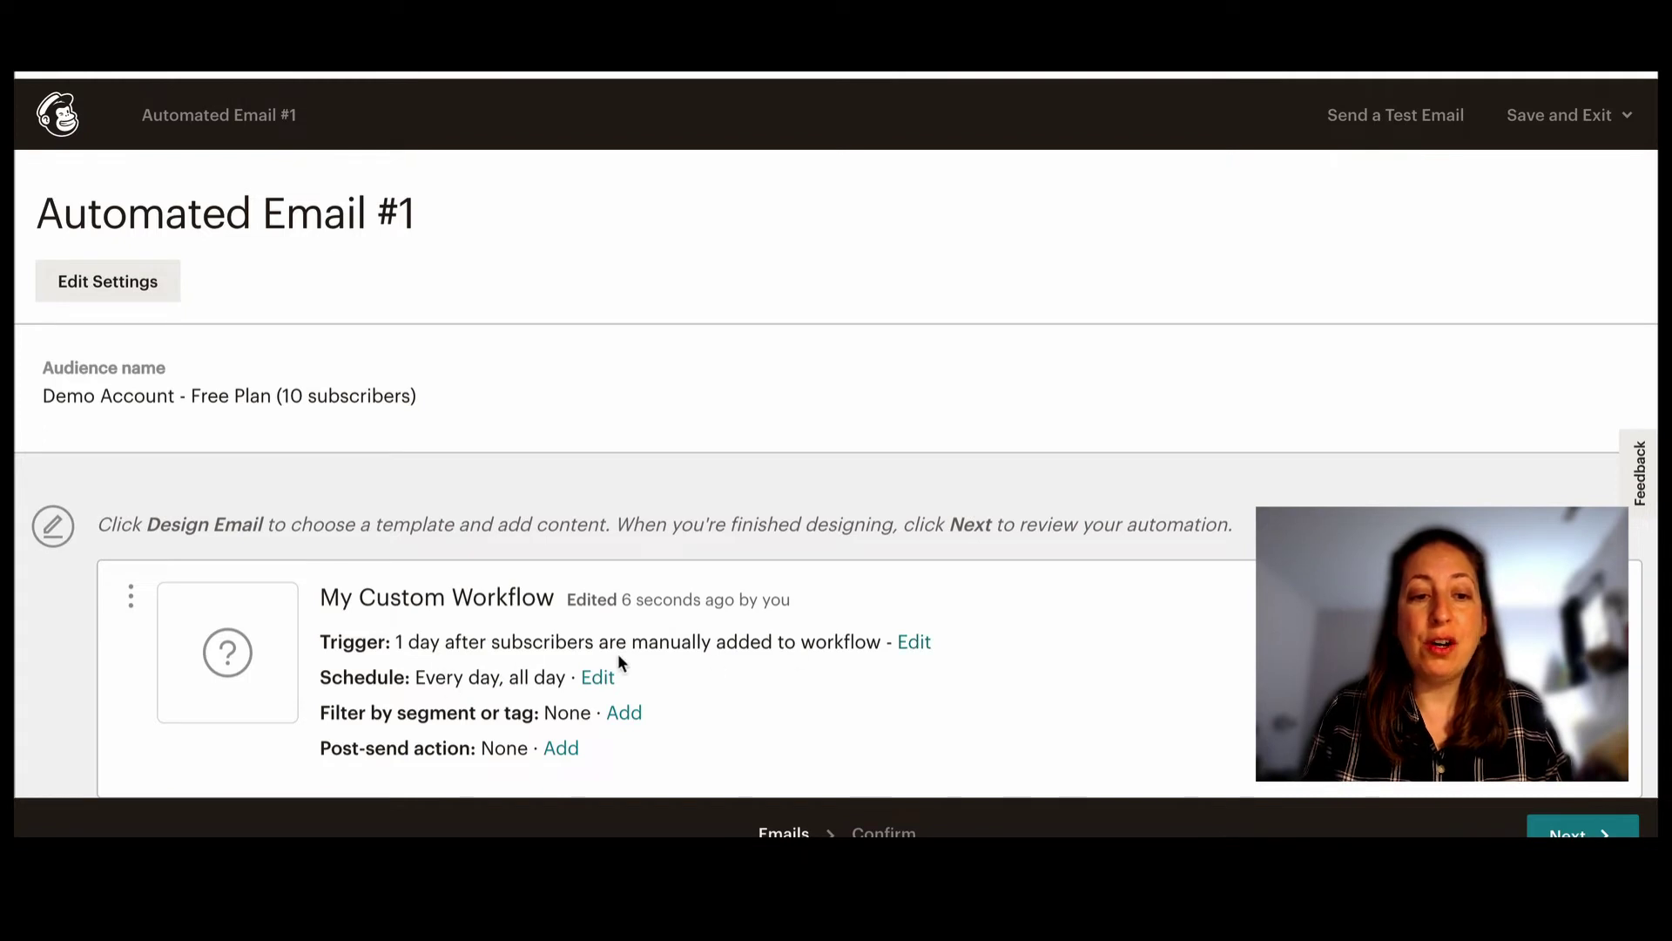
- Change the workflow's trigger to the audience management Signup trigger with the delay set to immediately
click(914, 642)
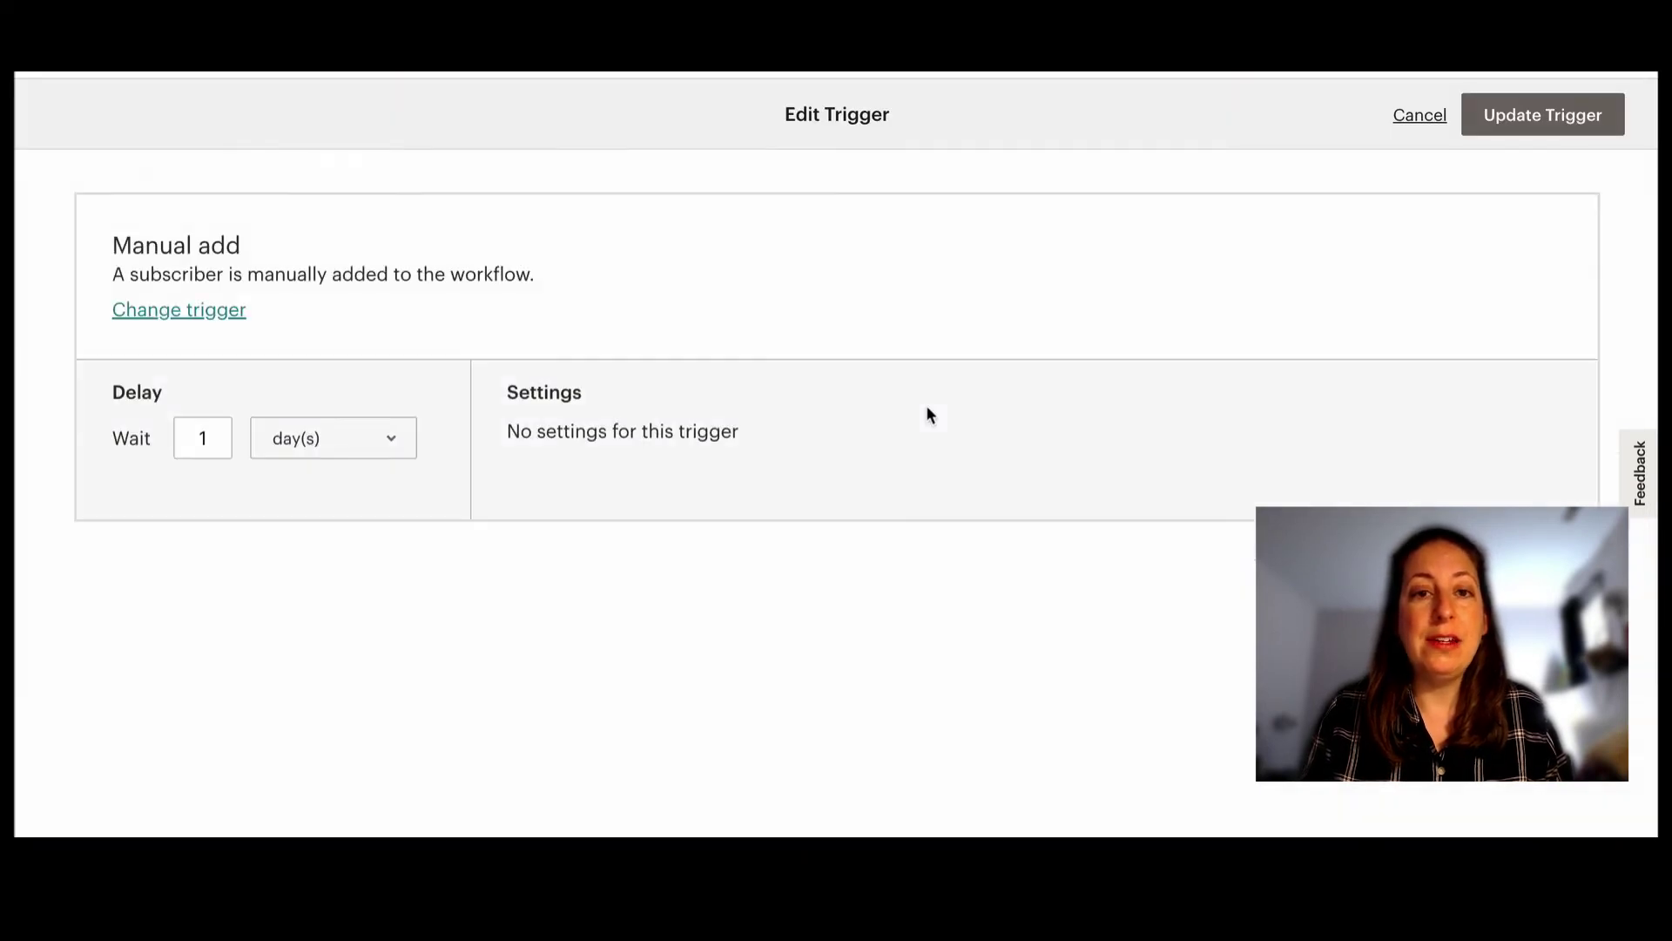
click(187, 319)
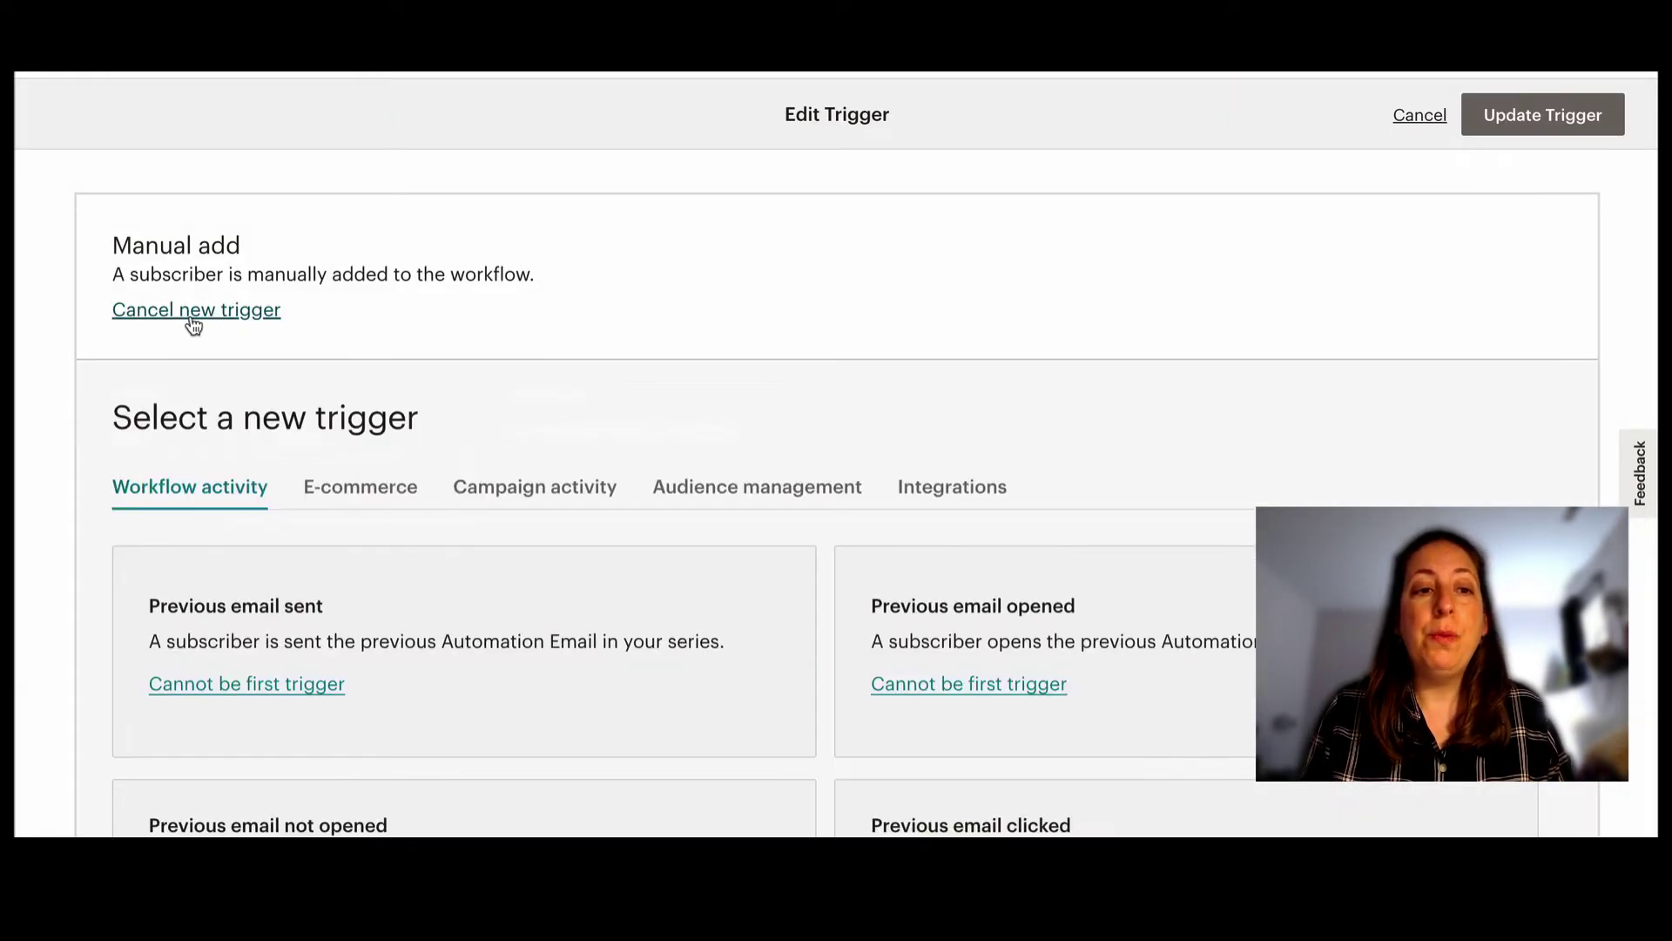
scroll(587, 250, down, 2)
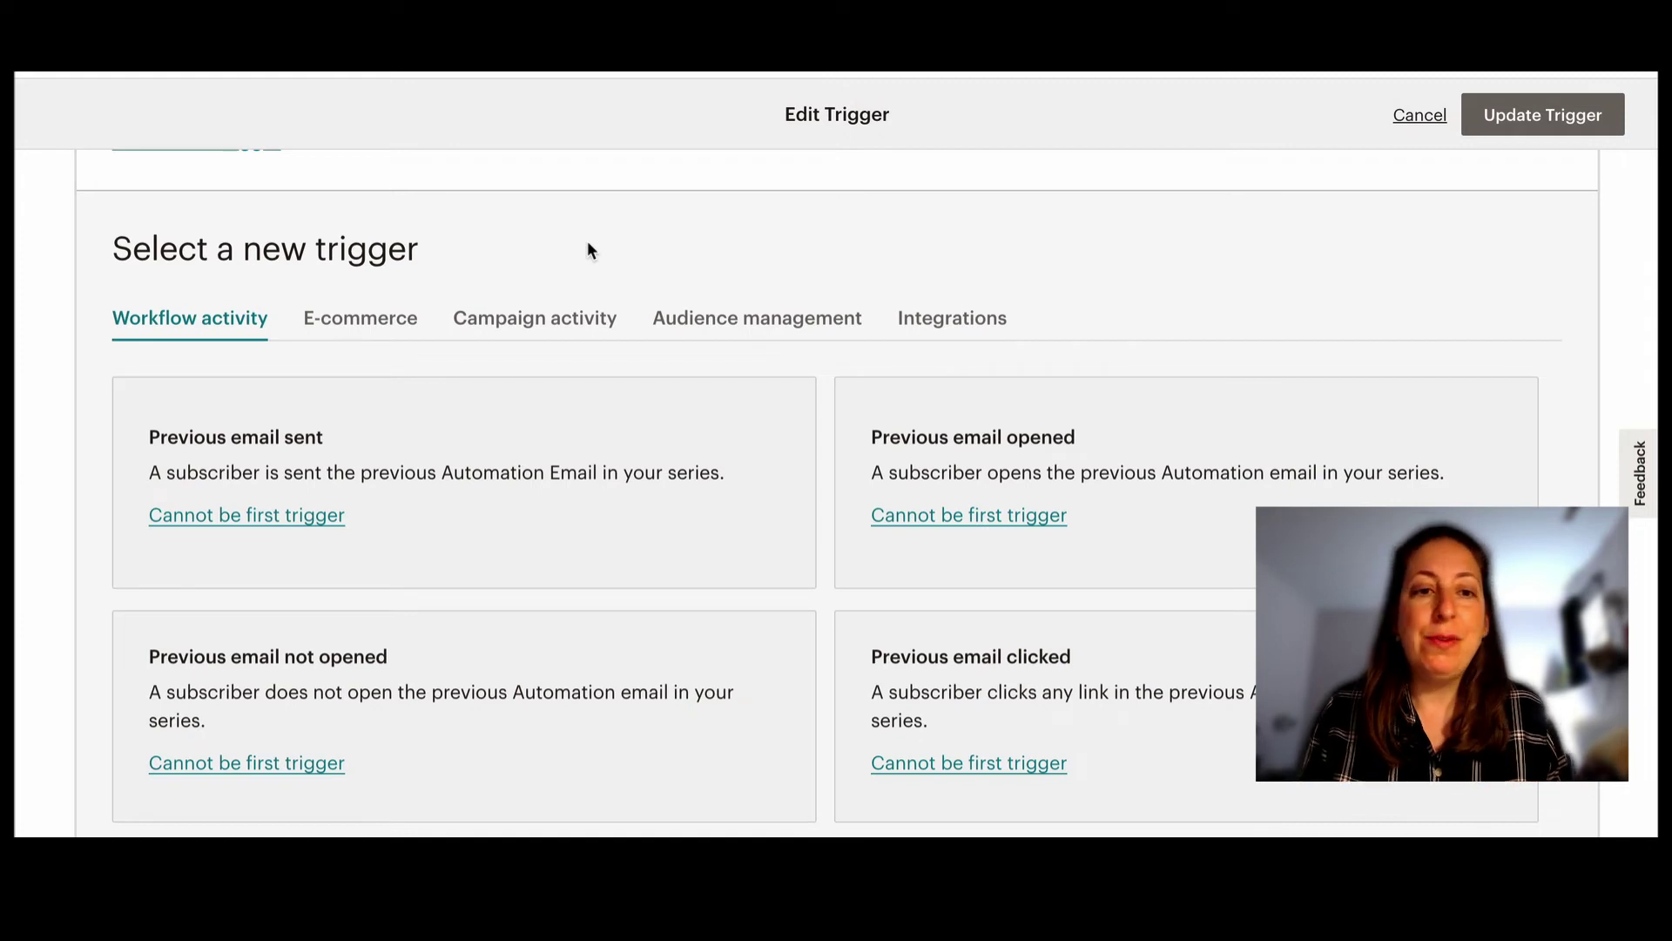
click(679, 329)
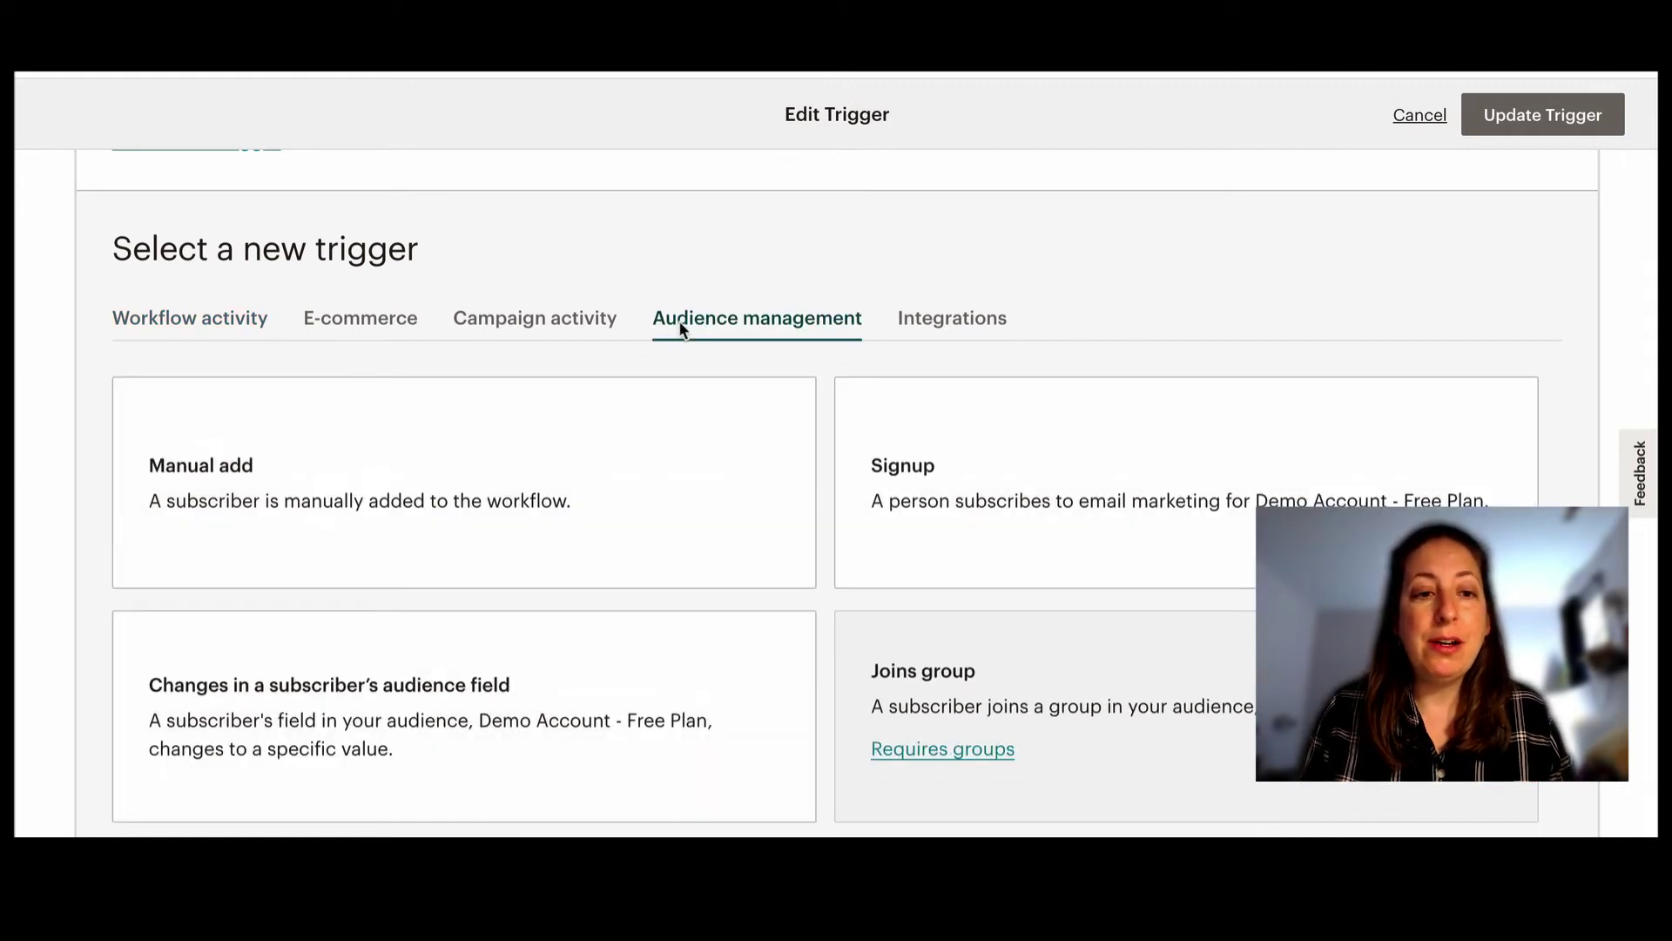
click(958, 469)
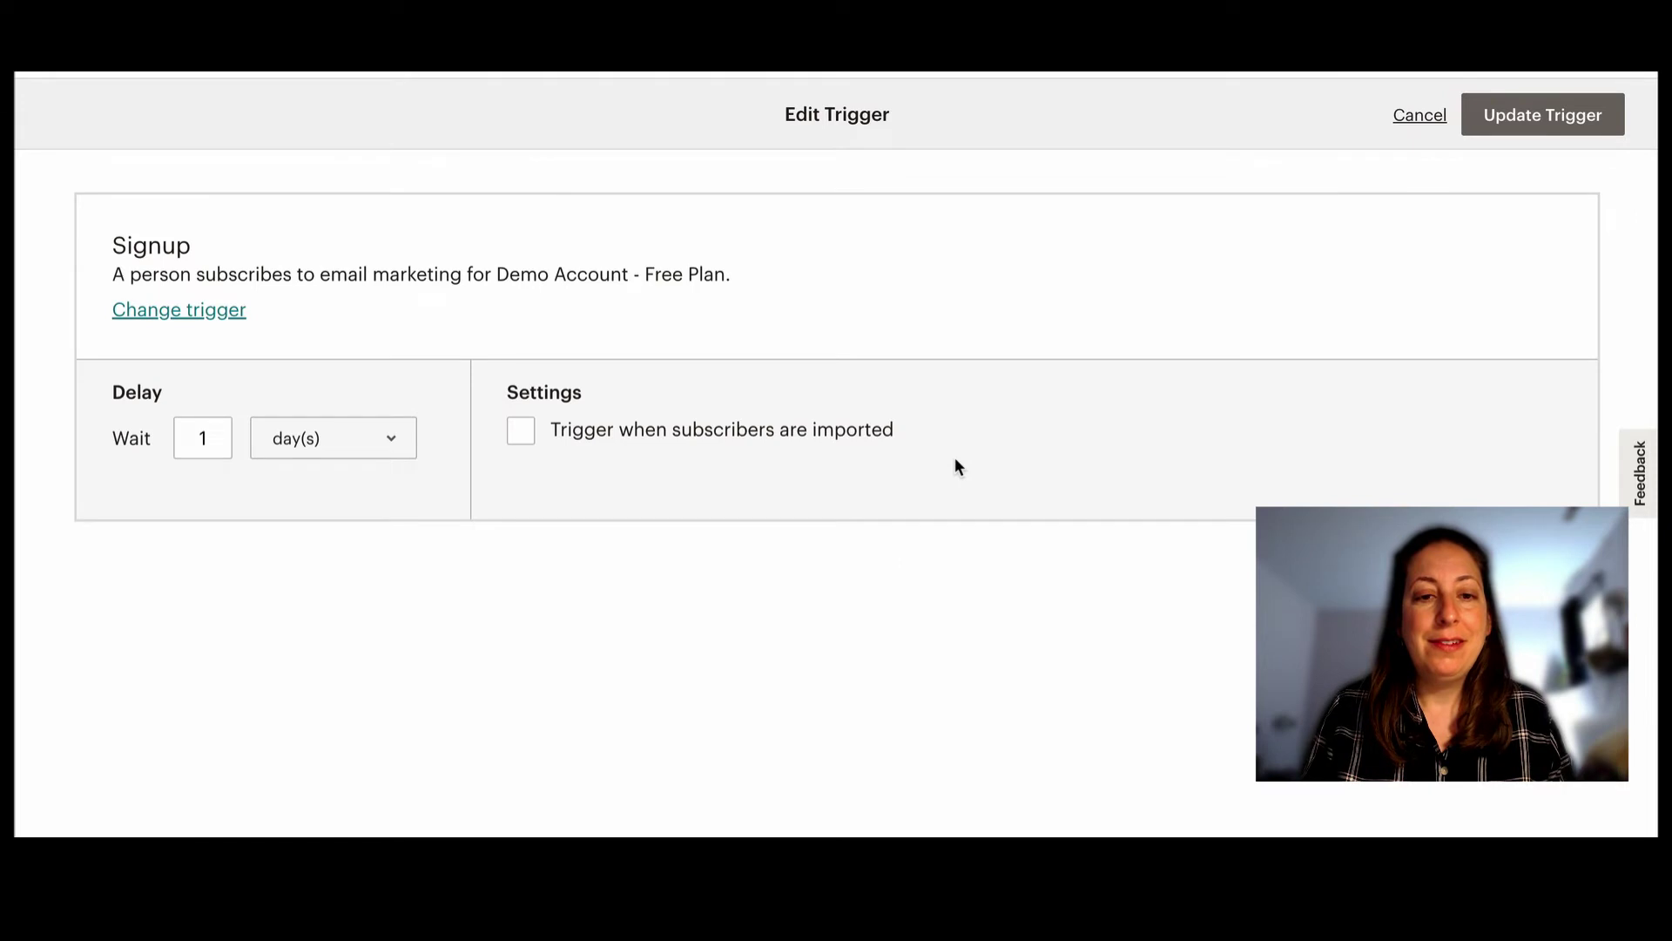
click(399, 441)
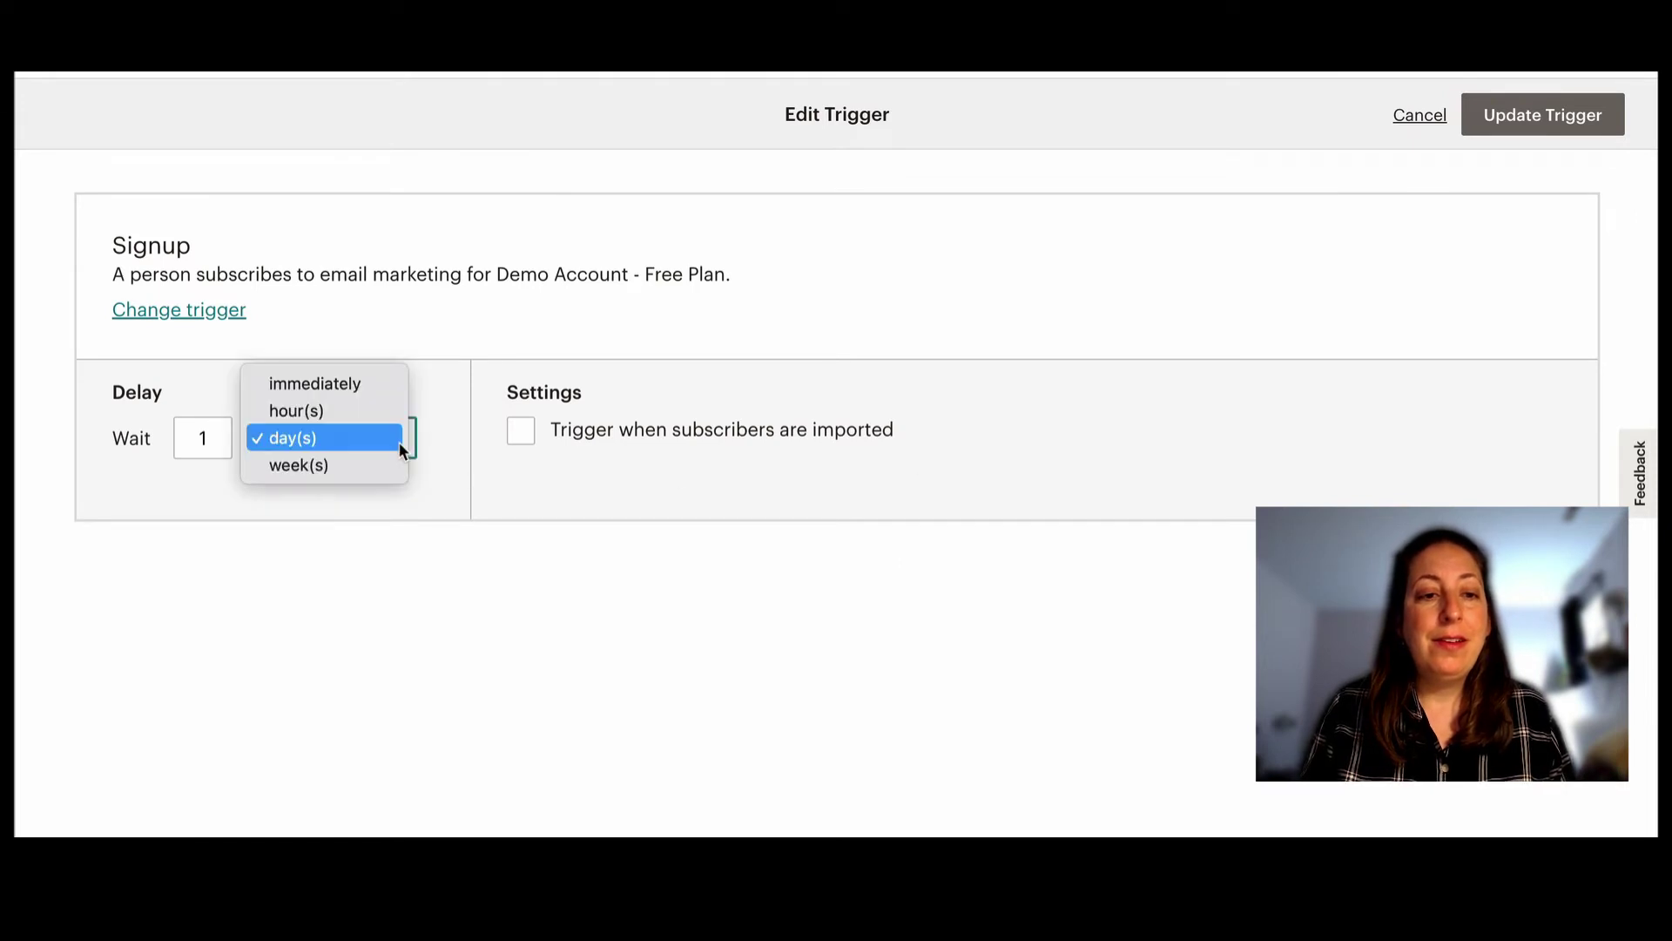
click(386, 397)
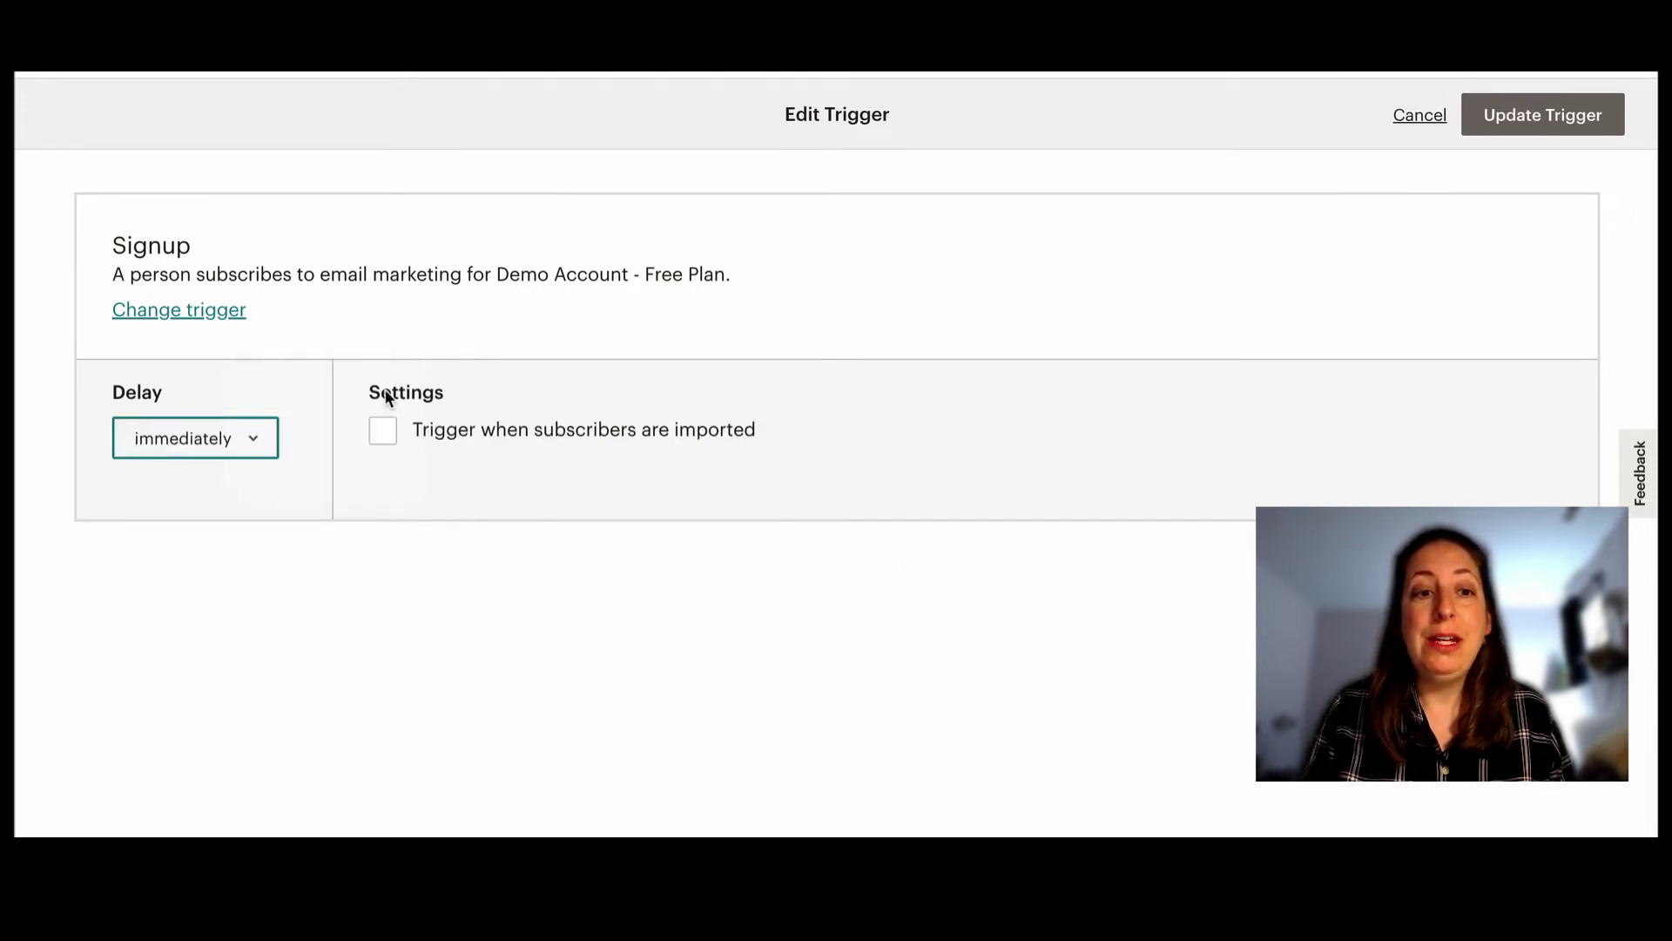
click(1535, 119)
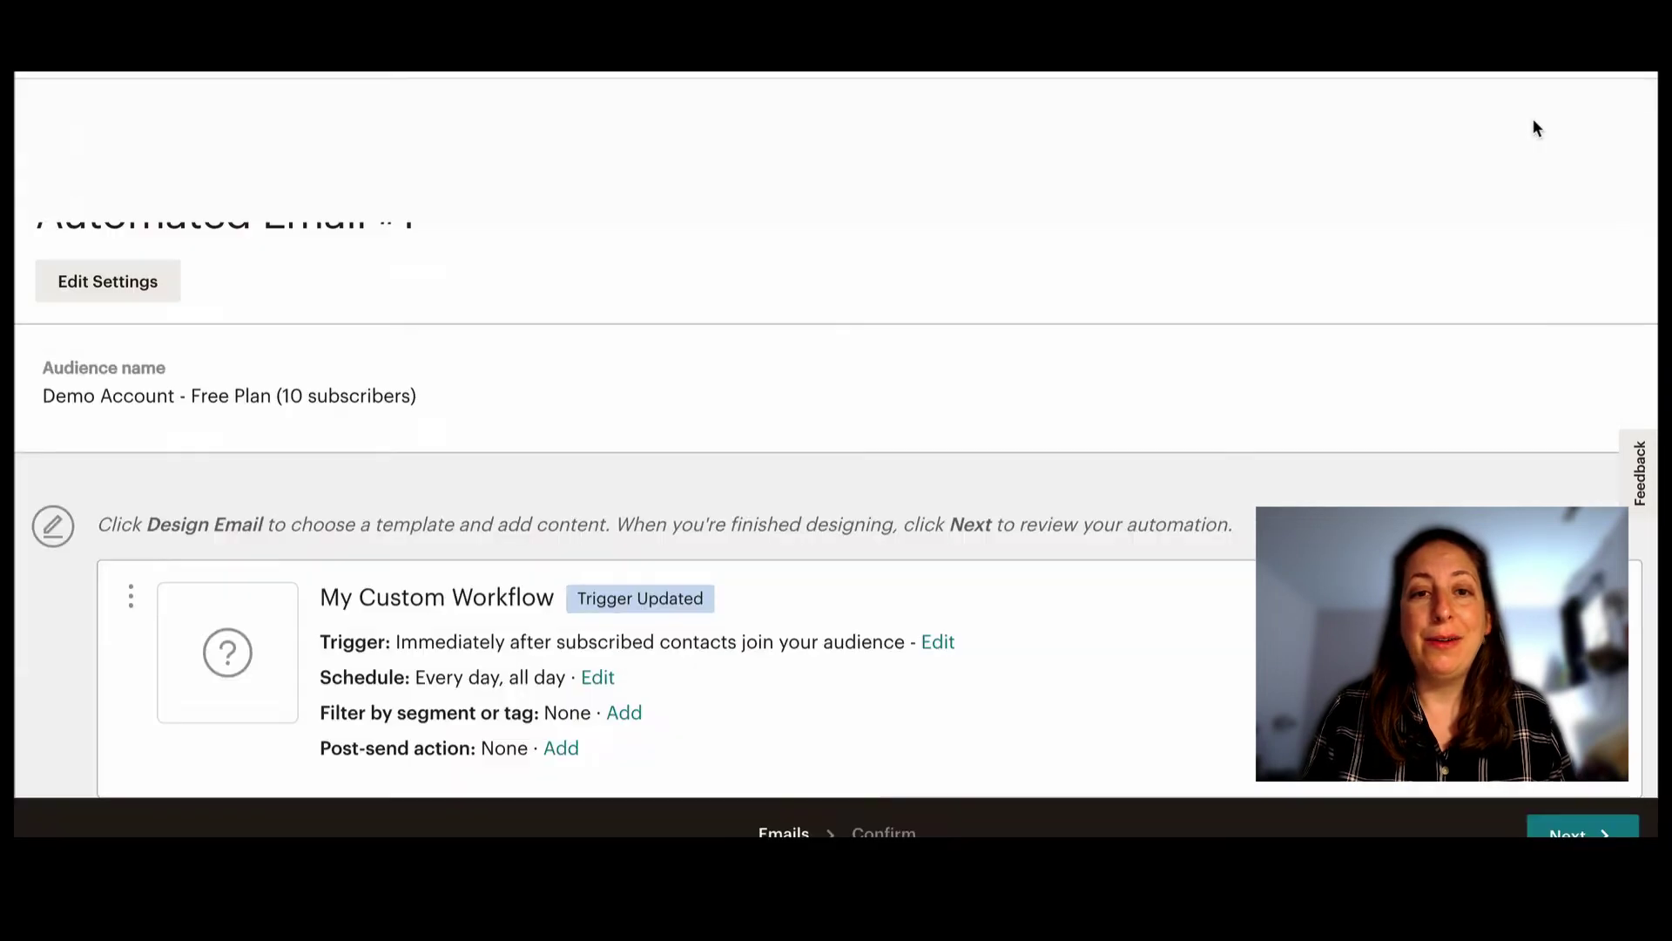
- Add a post-send action that adds the "Trigger Email #2" tag, and exit the automation without starting it
scroll(494, 541, down, 2)
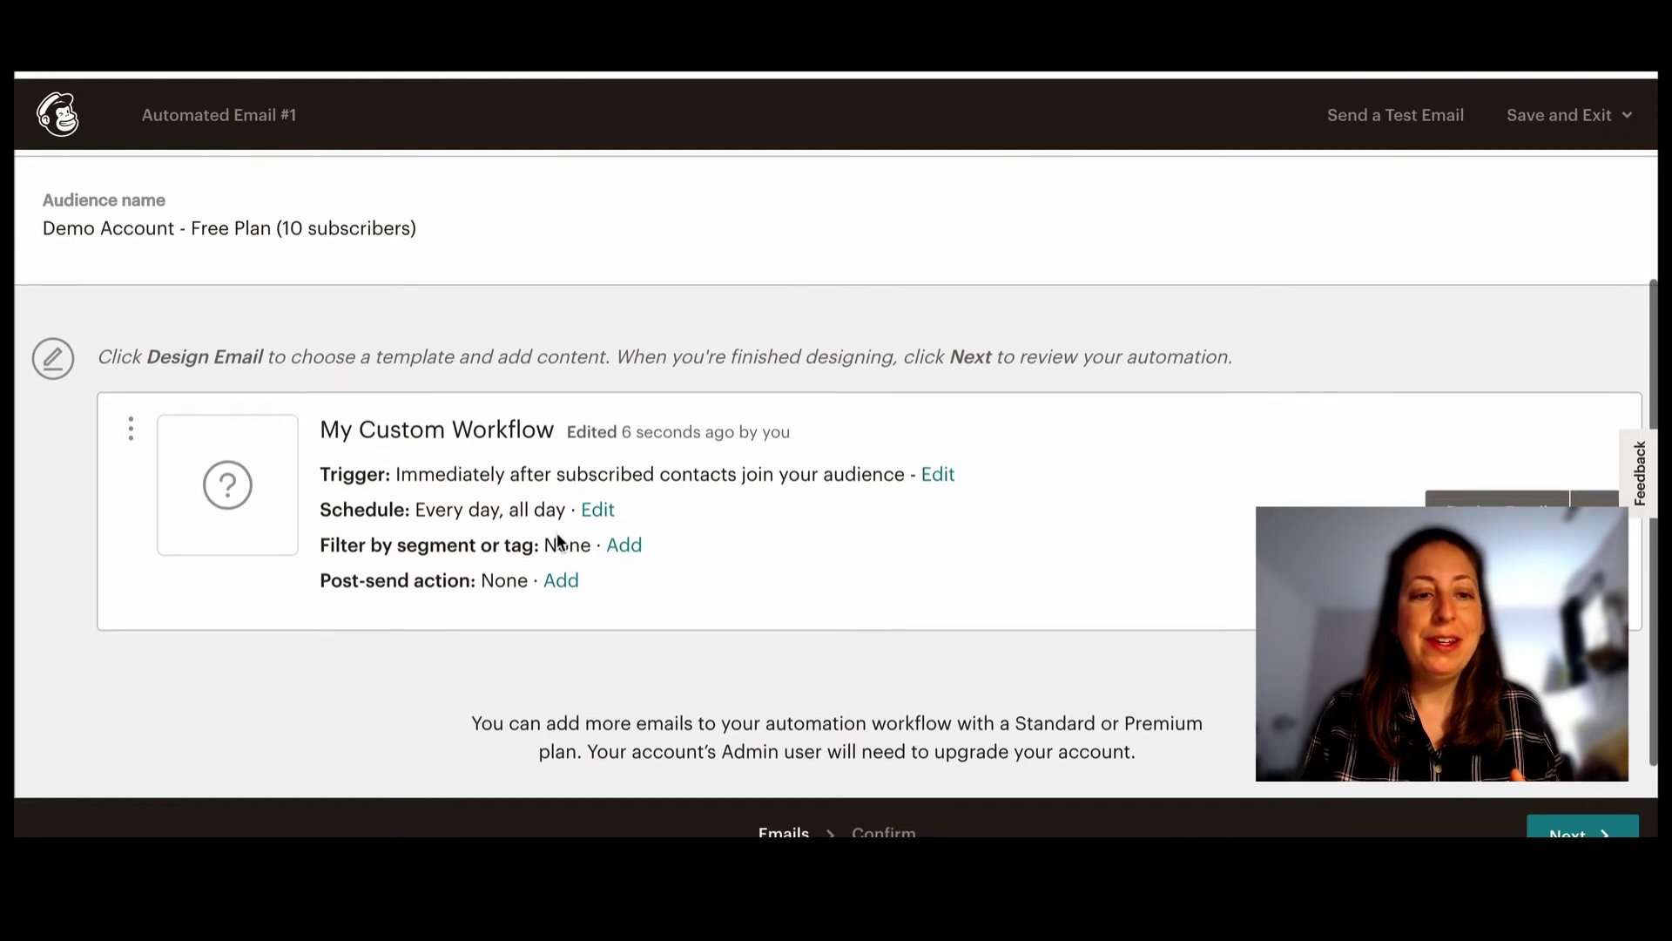
scroll(557, 540, down, 1)
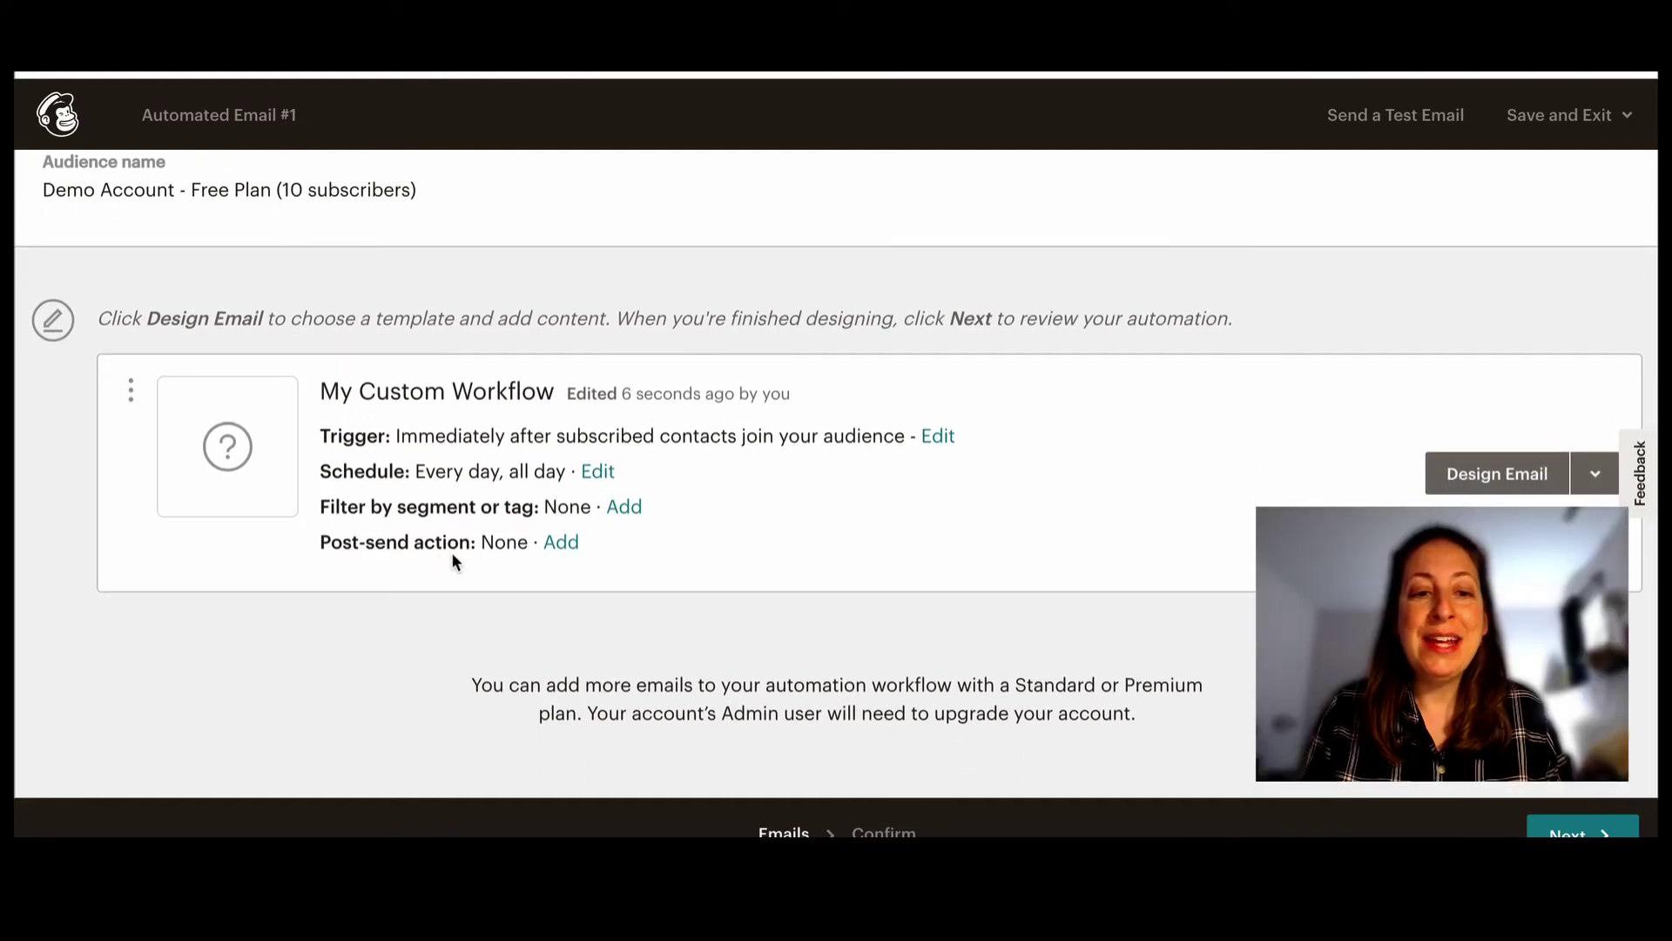
click(569, 541)
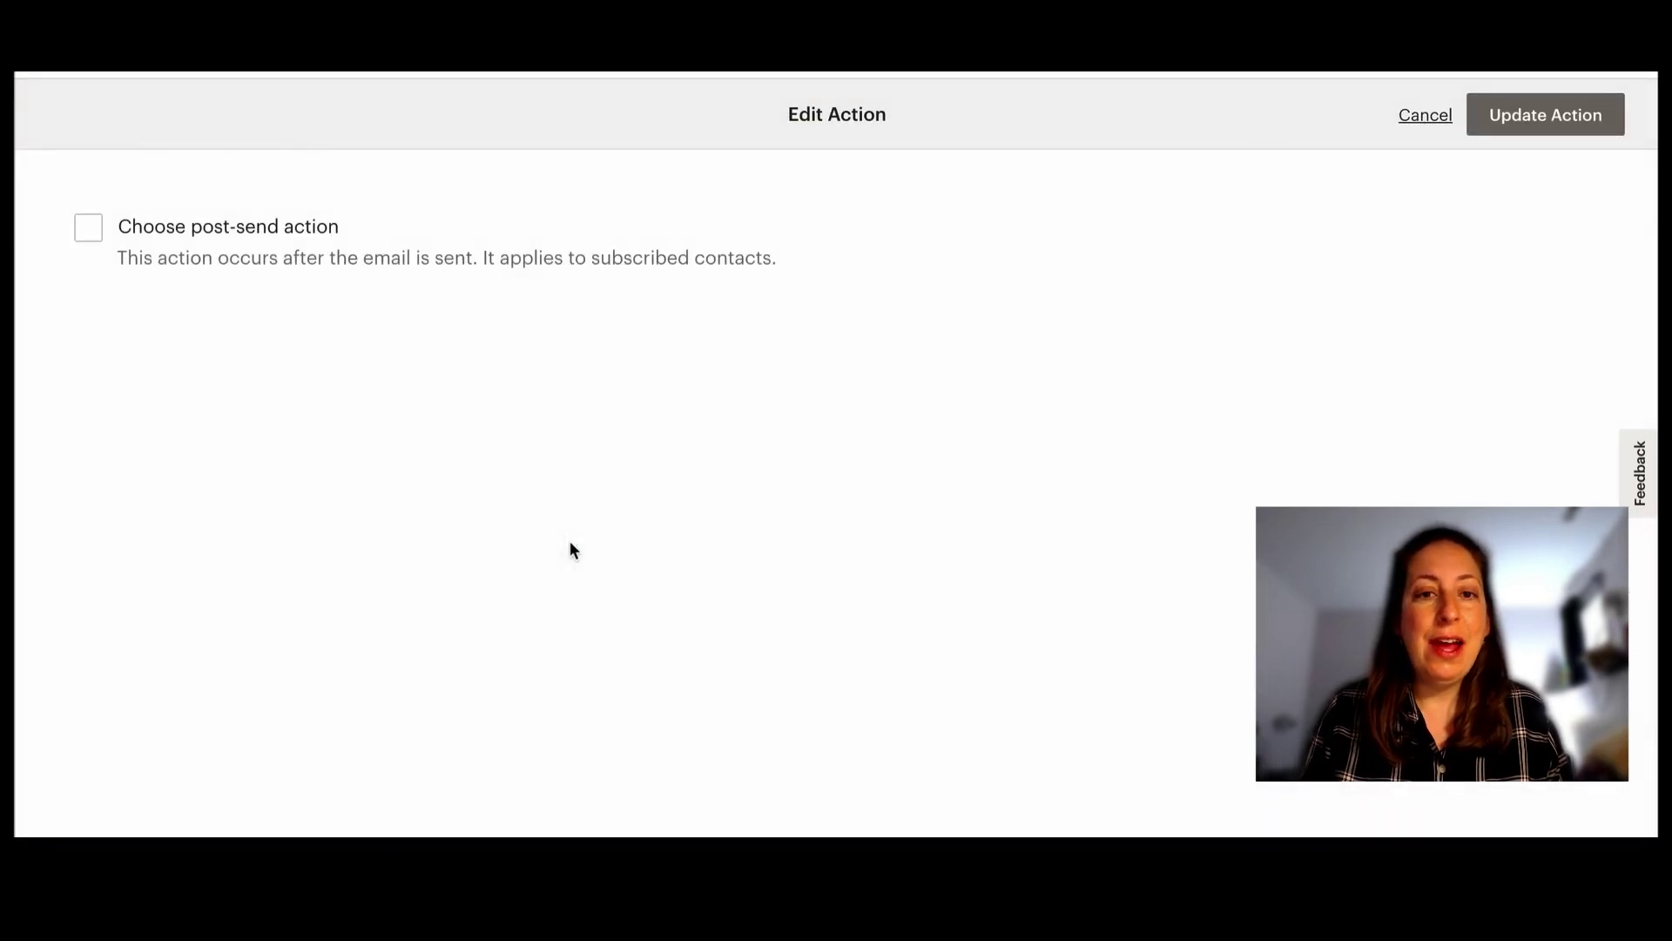
click(92, 235)
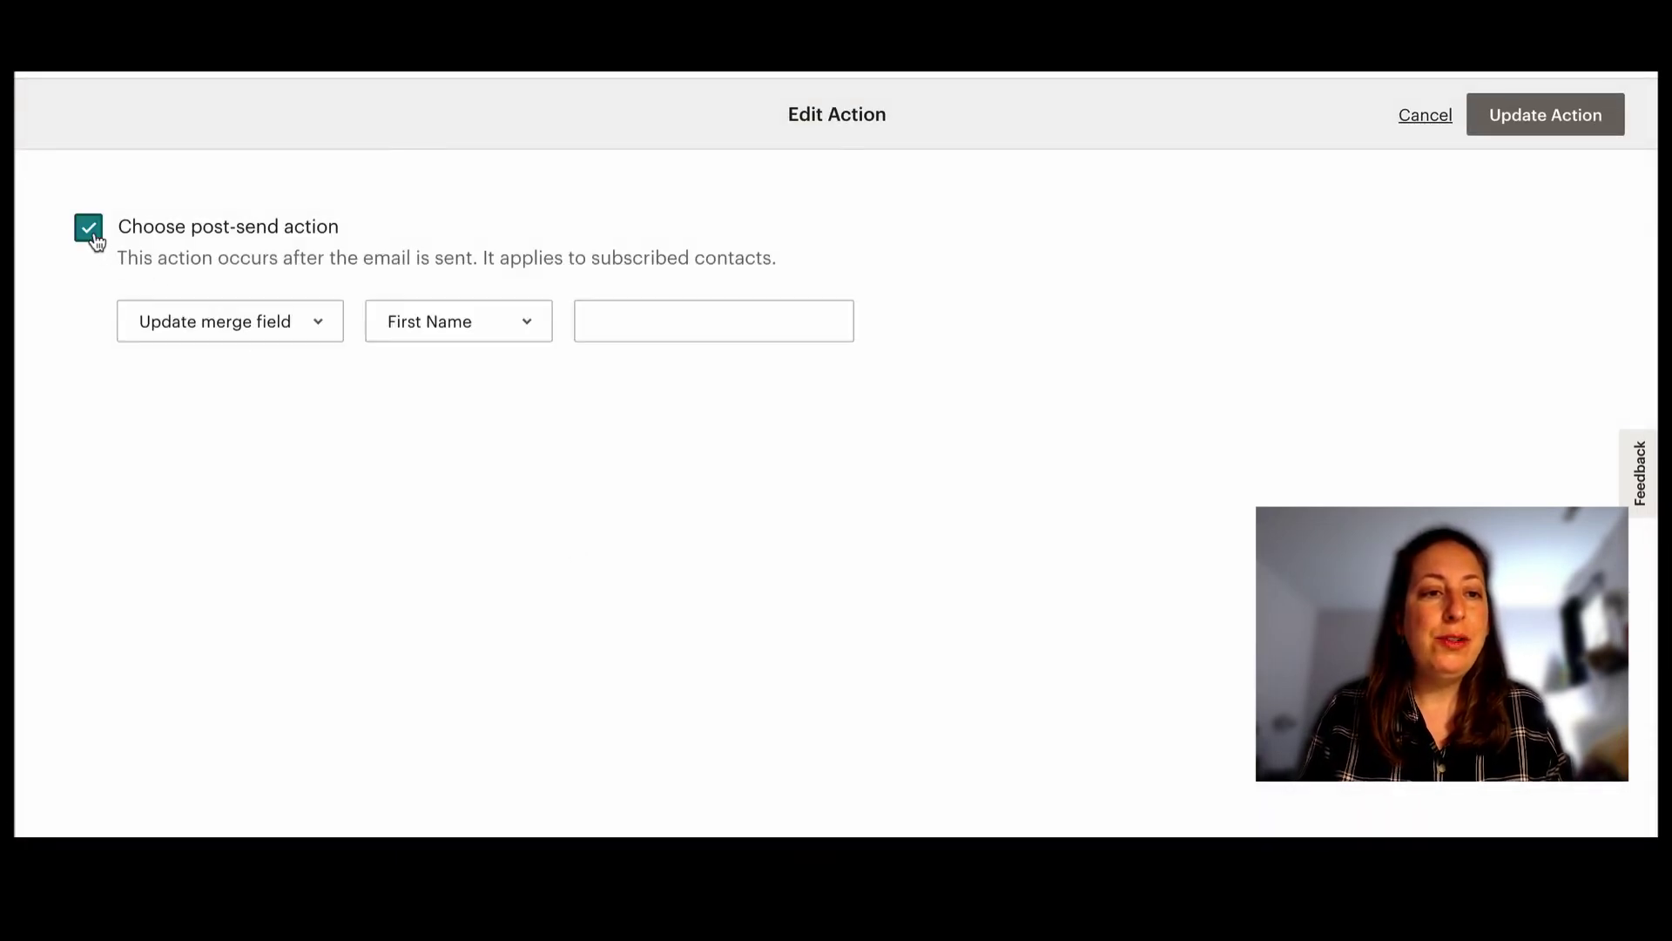
click(263, 322)
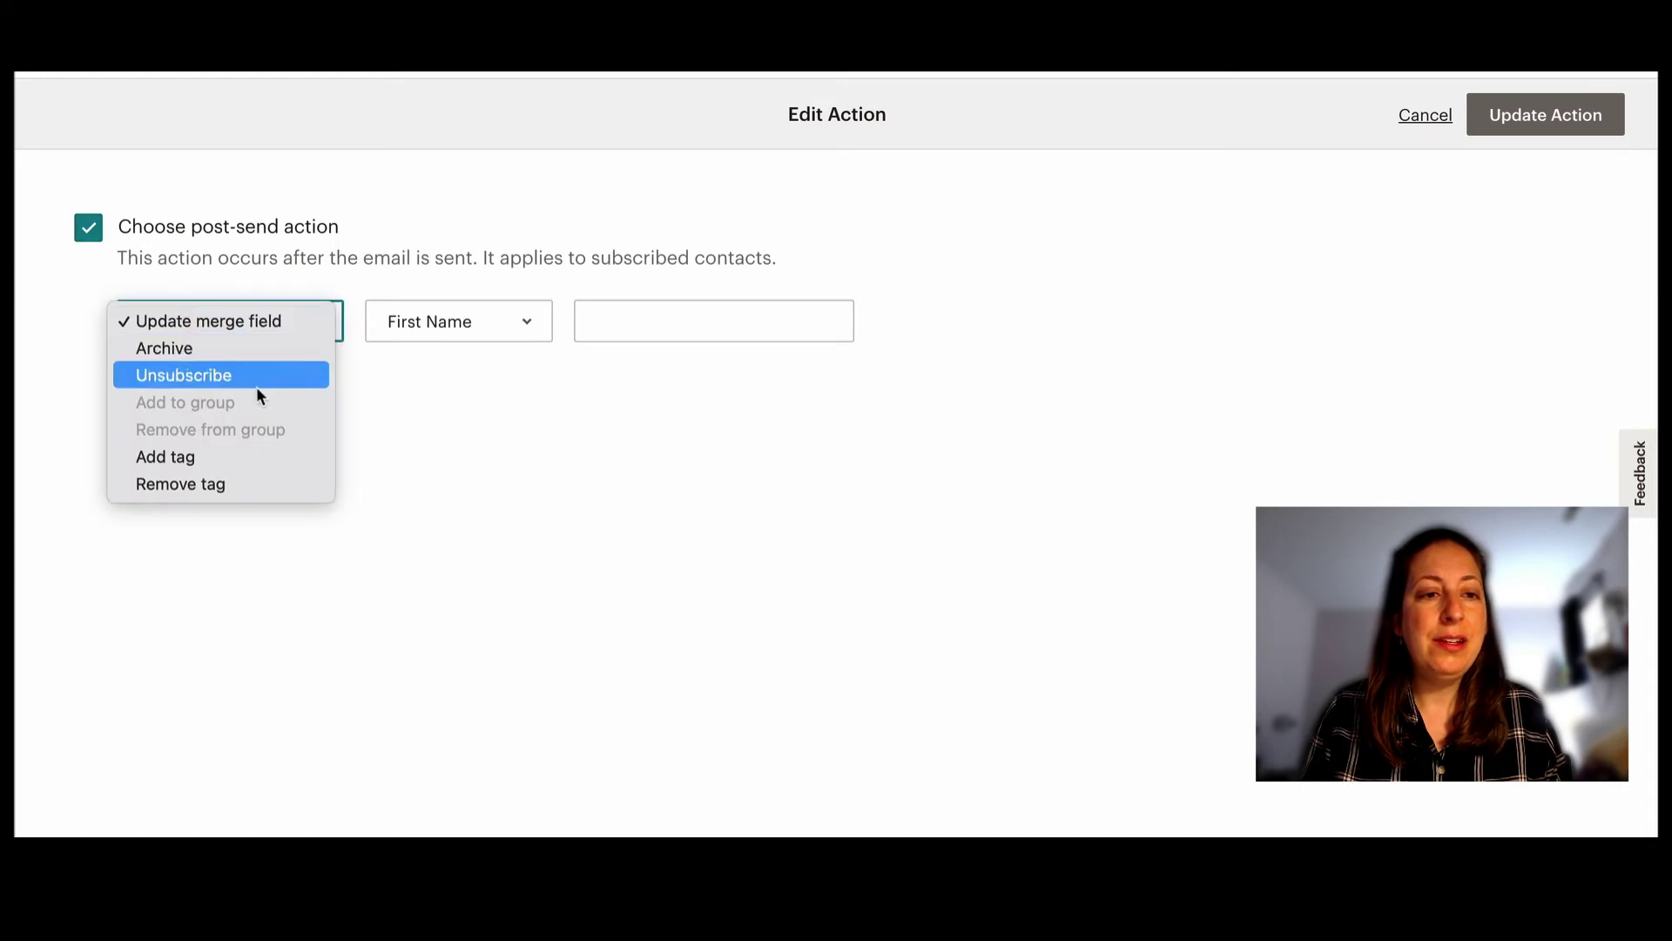
click(240, 457)
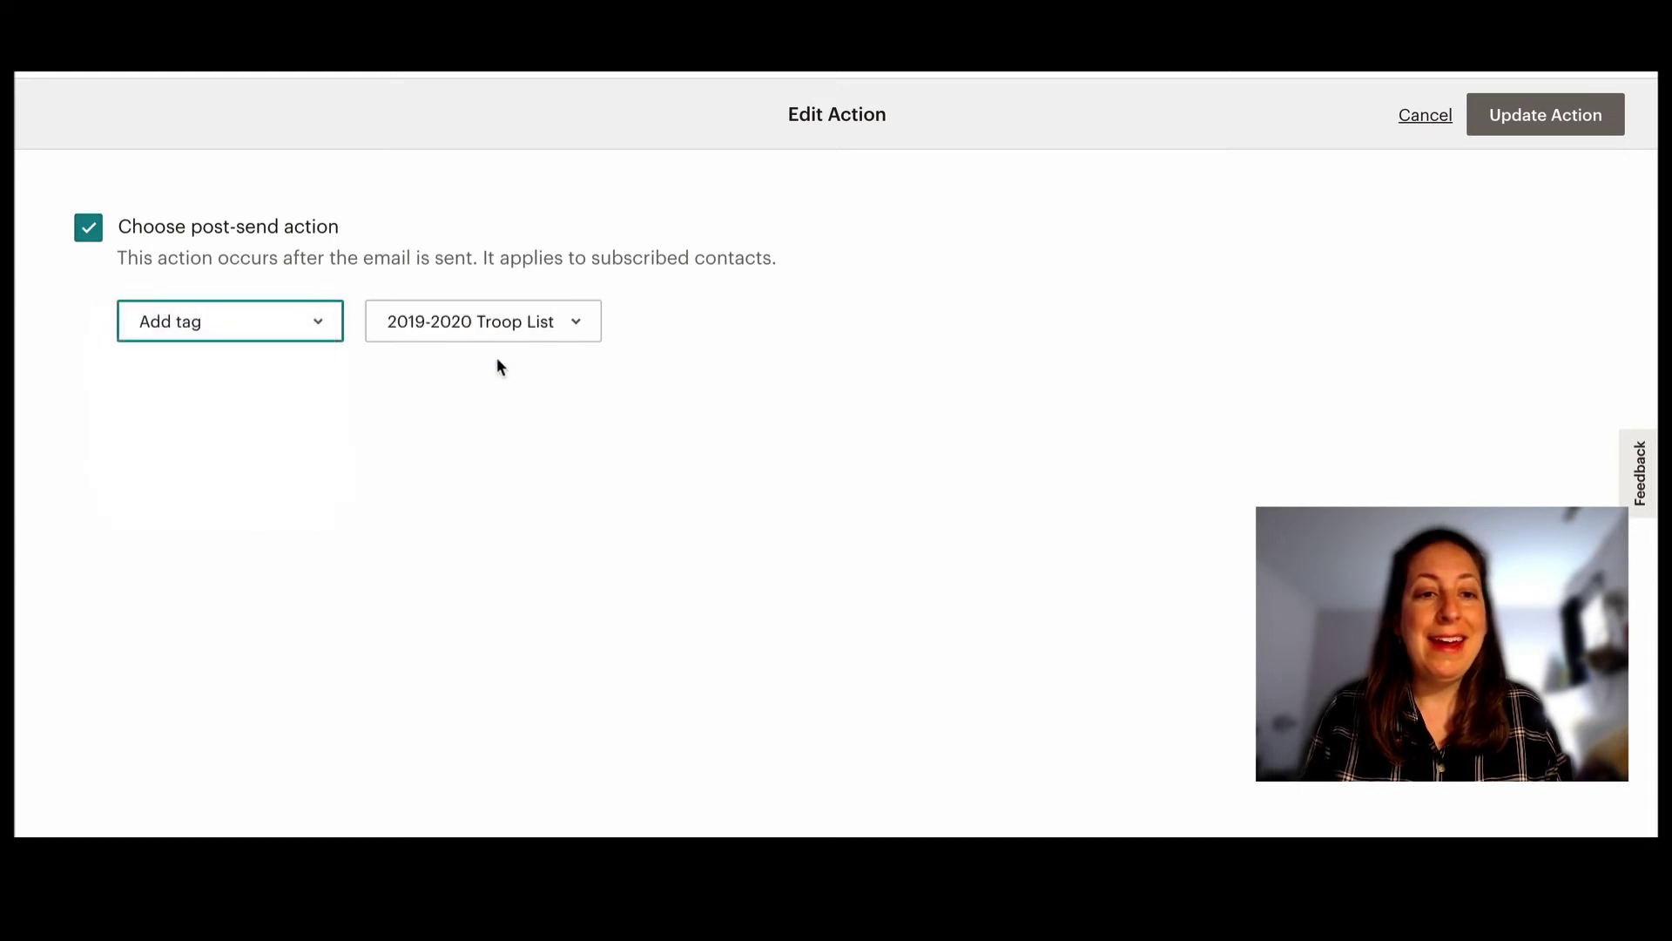
click(552, 332)
click(550, 349)
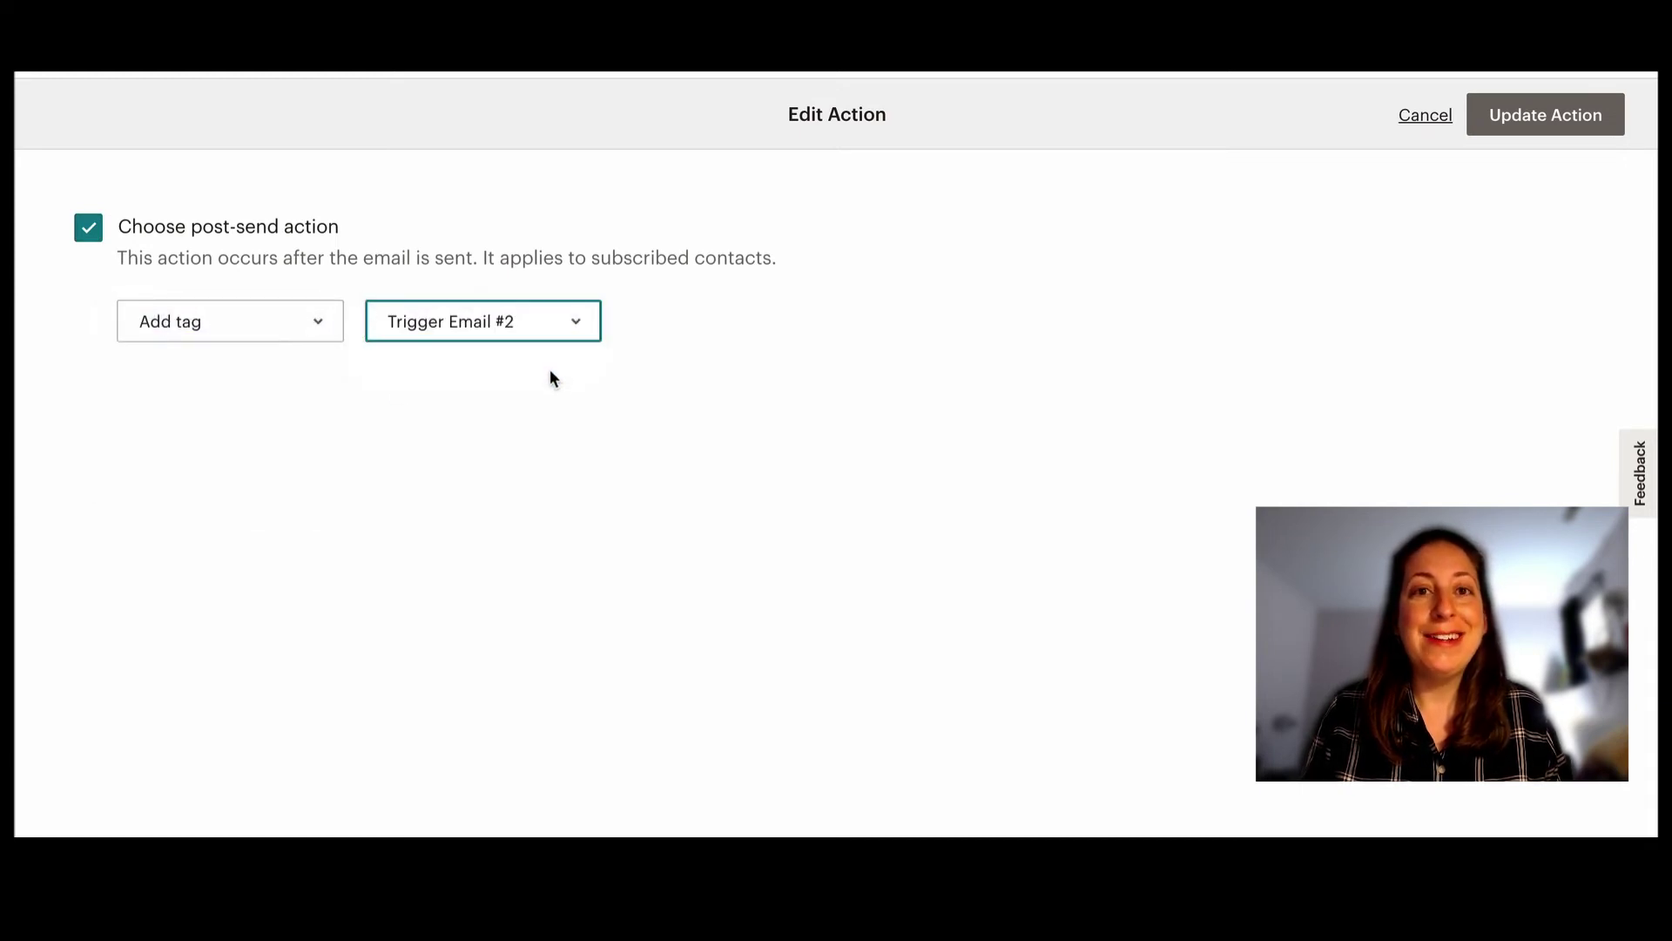
click(1546, 117)
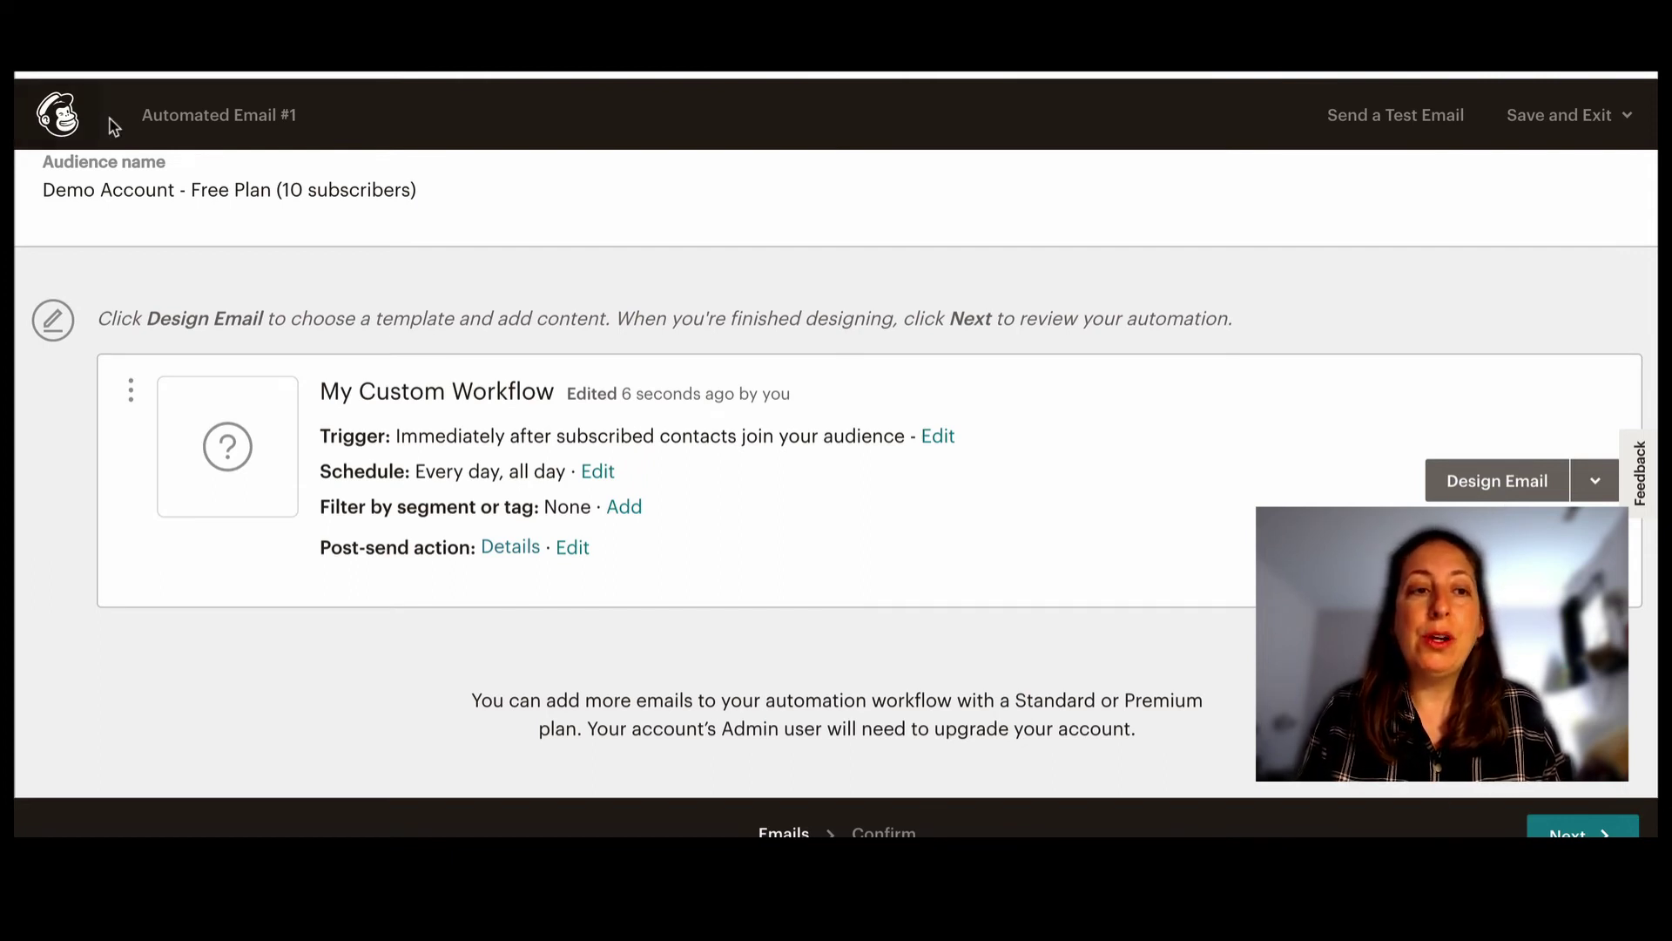
click(57, 114)
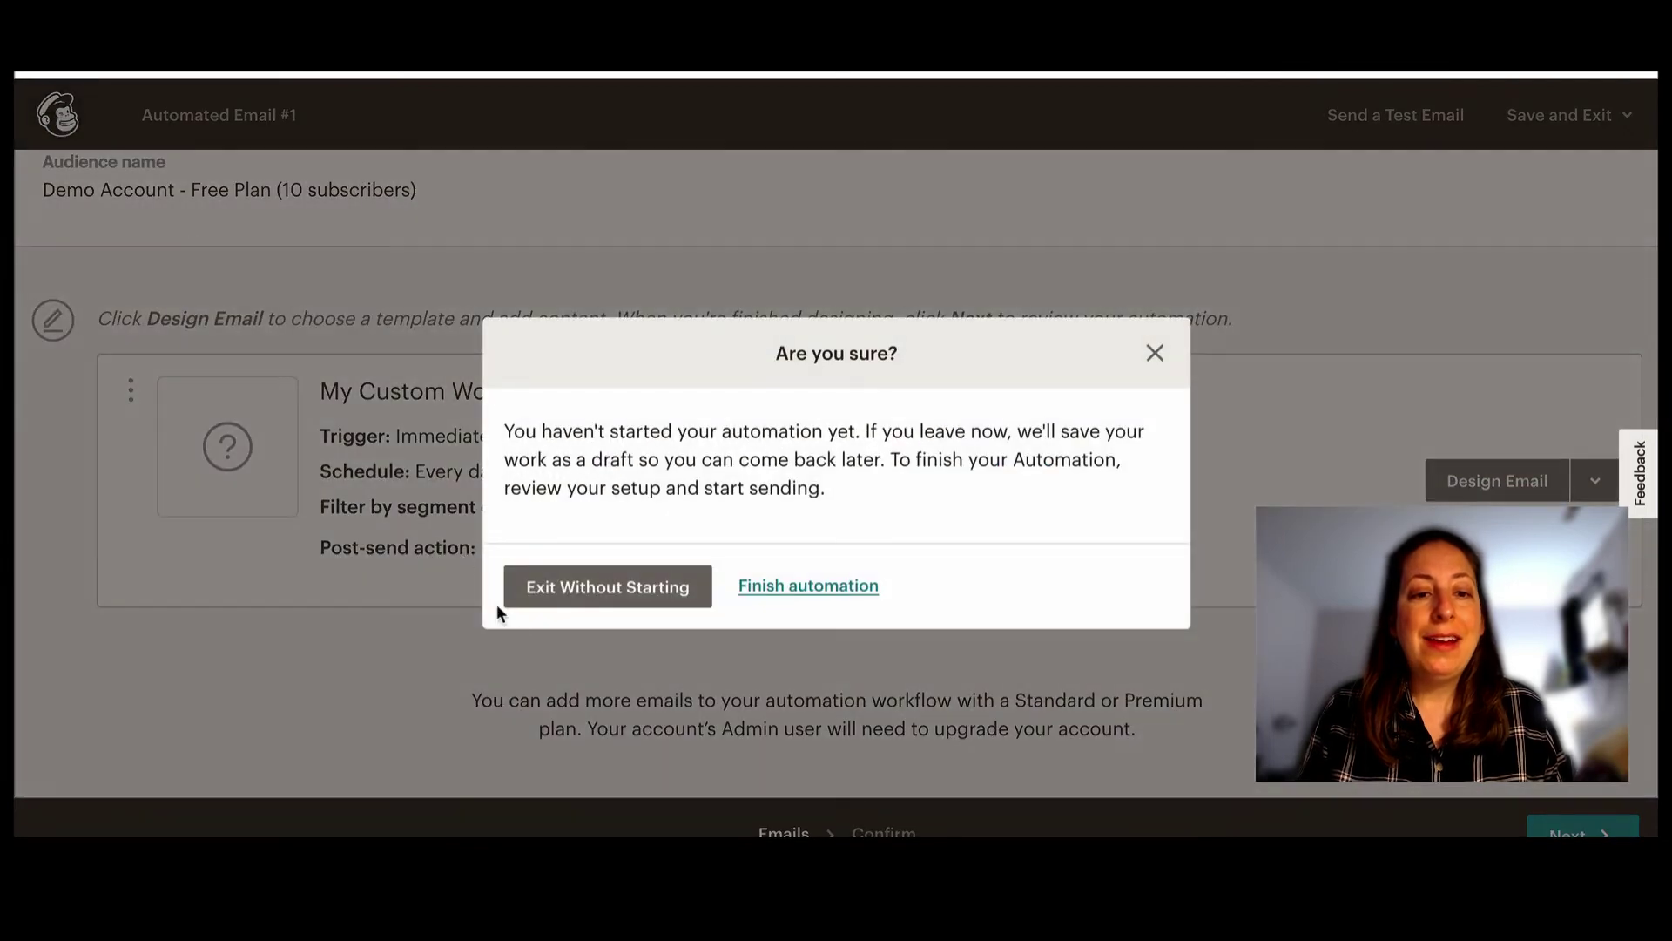
click(567, 595)
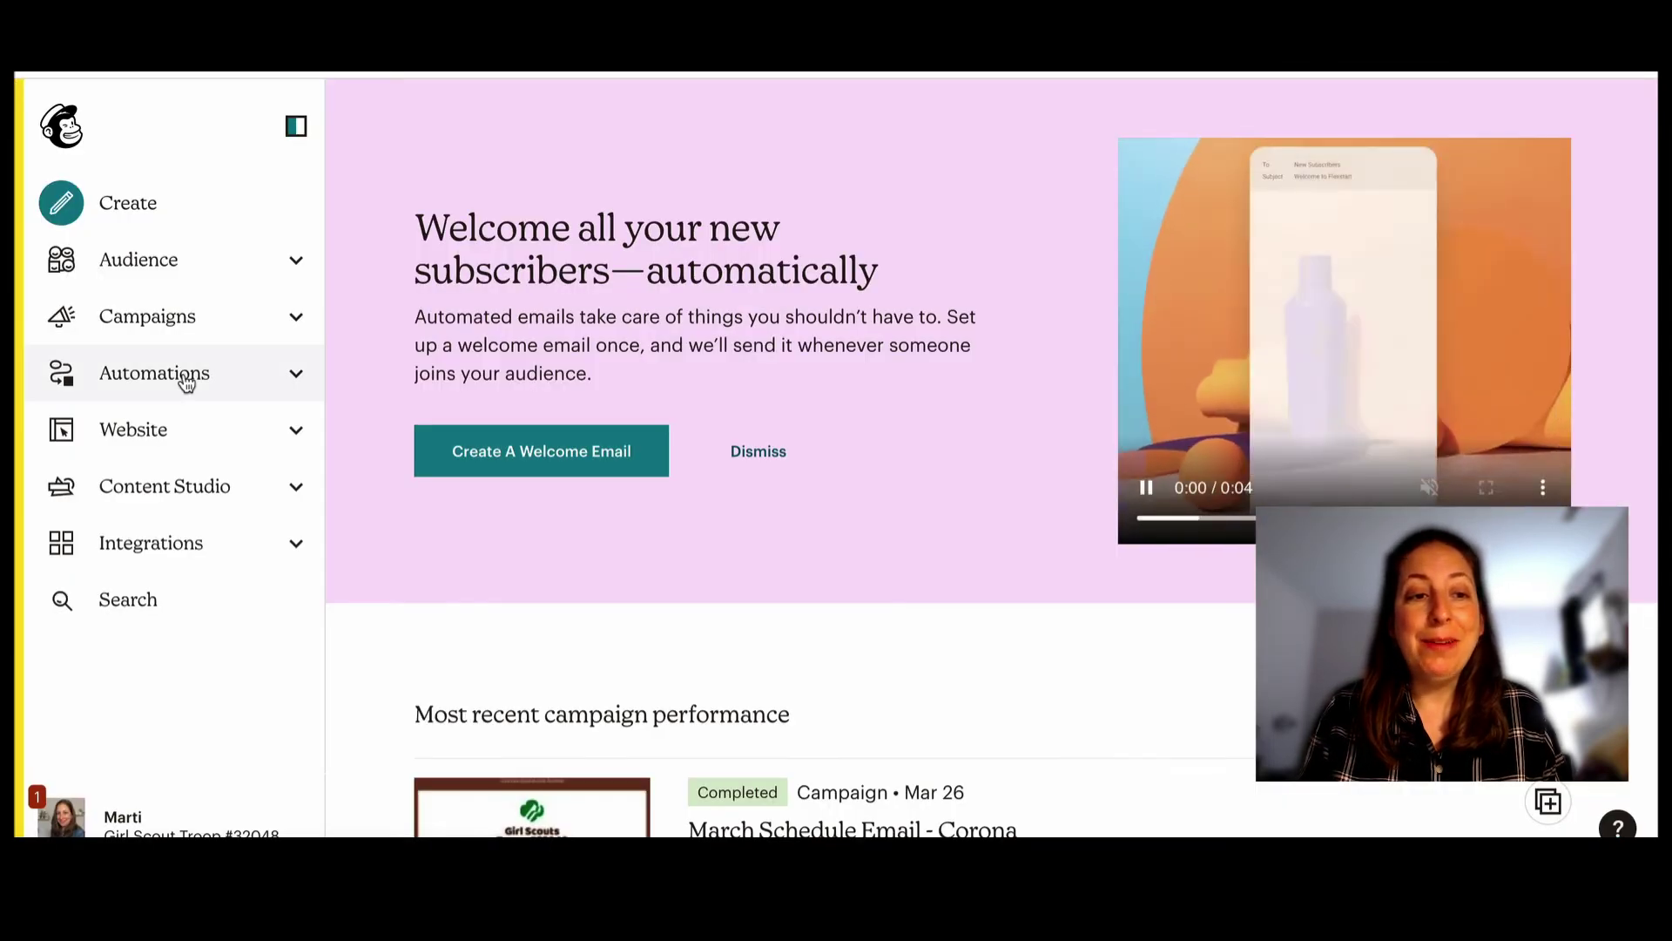
- Create a classic automation of type "Email subscribers when they're tagged" named "Automated Email #2" for the Demo Account - Free Plan audience
click(186, 378)
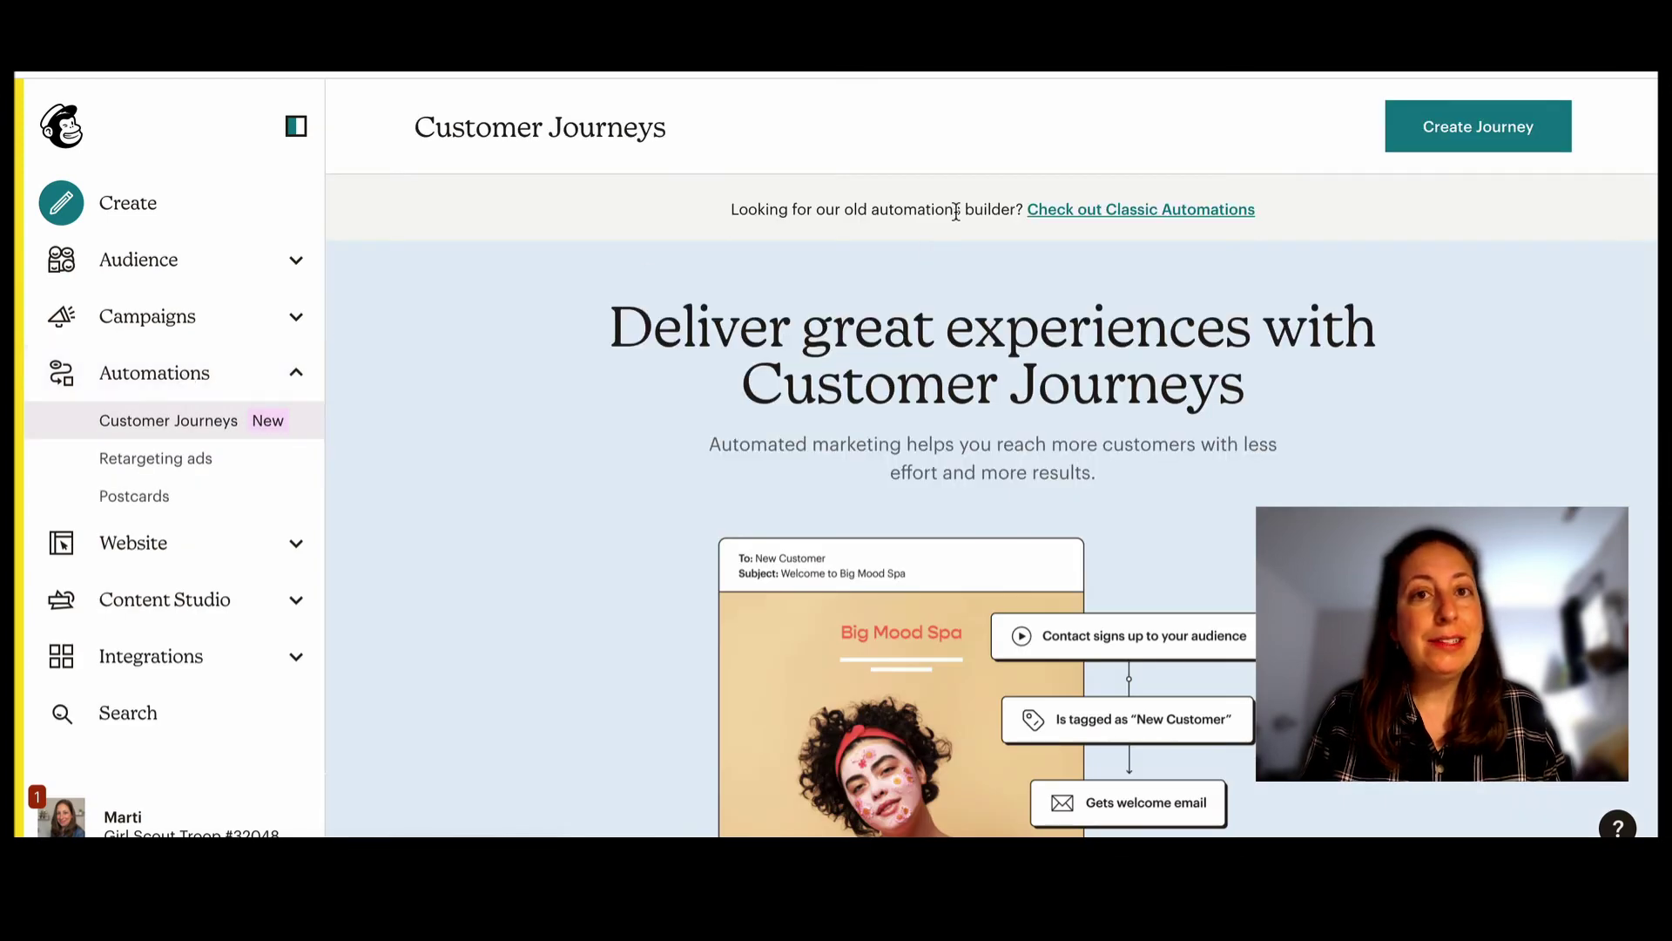
click(1126, 209)
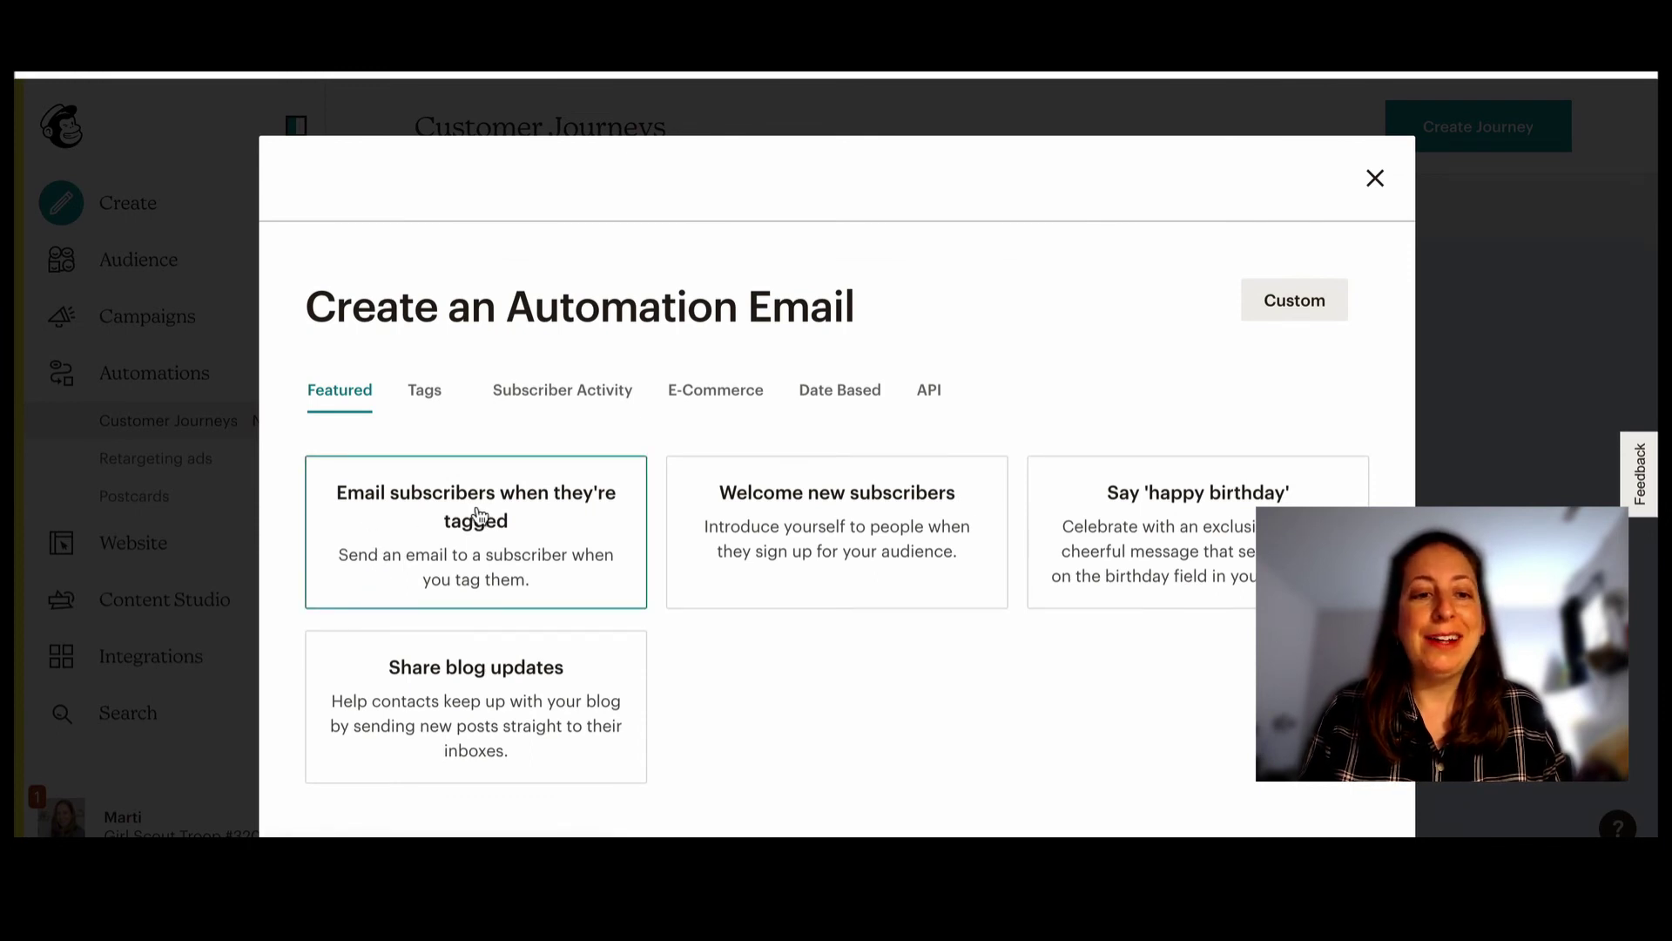
click(500, 544)
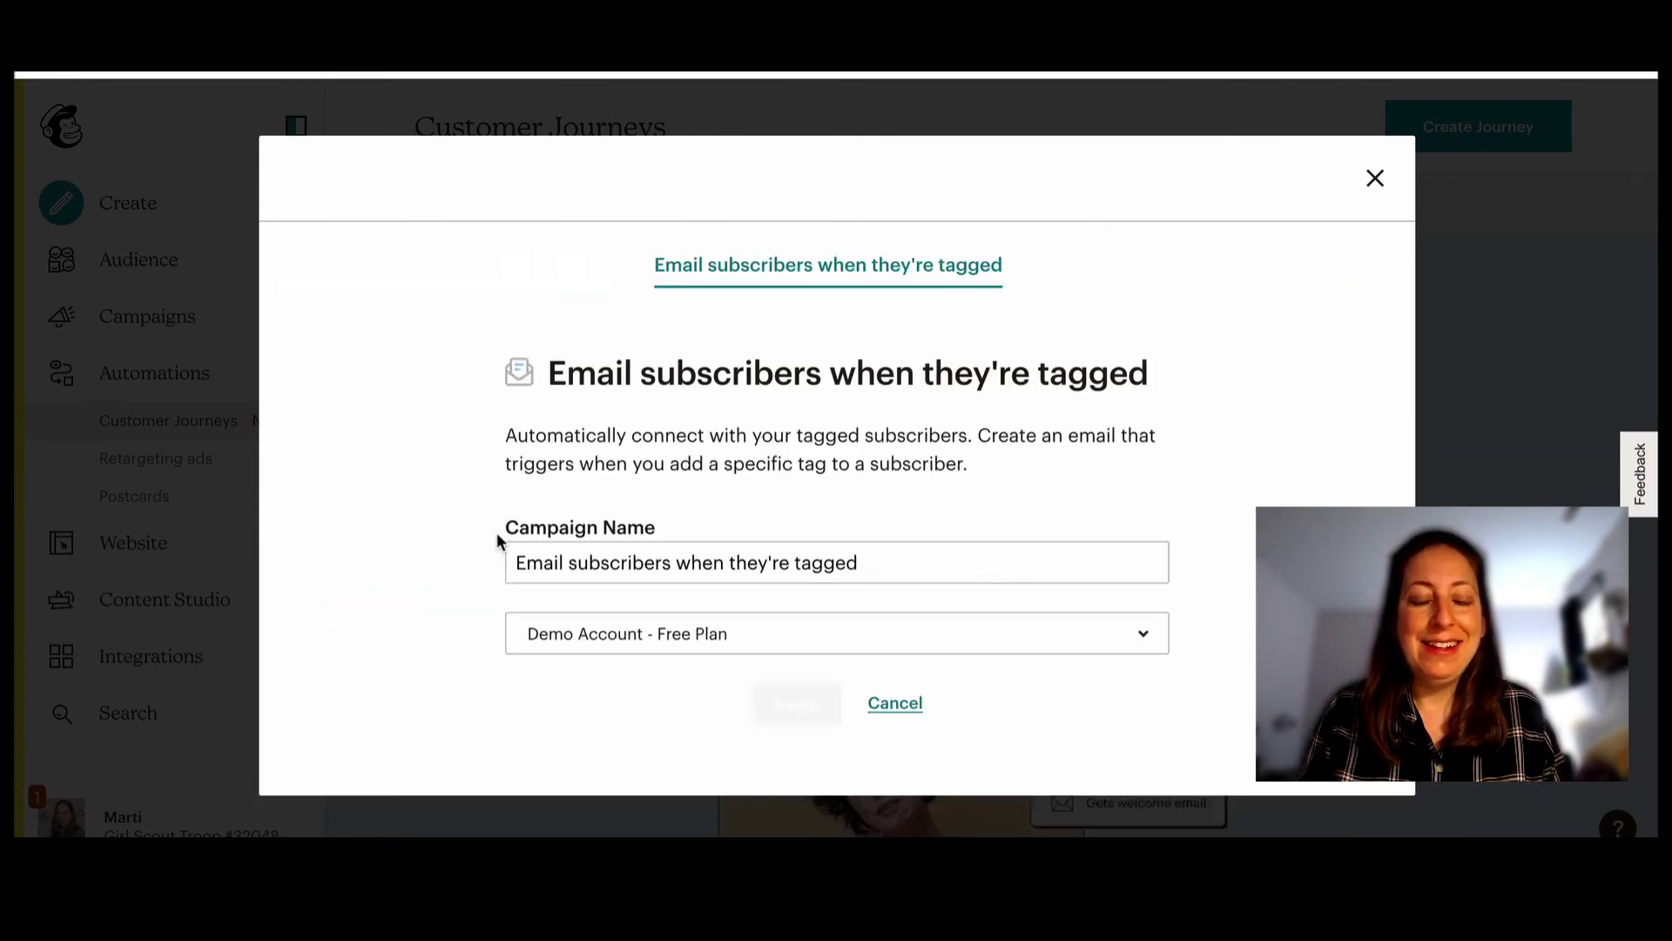
drag(892, 563, 409, 457)
text(Aut)
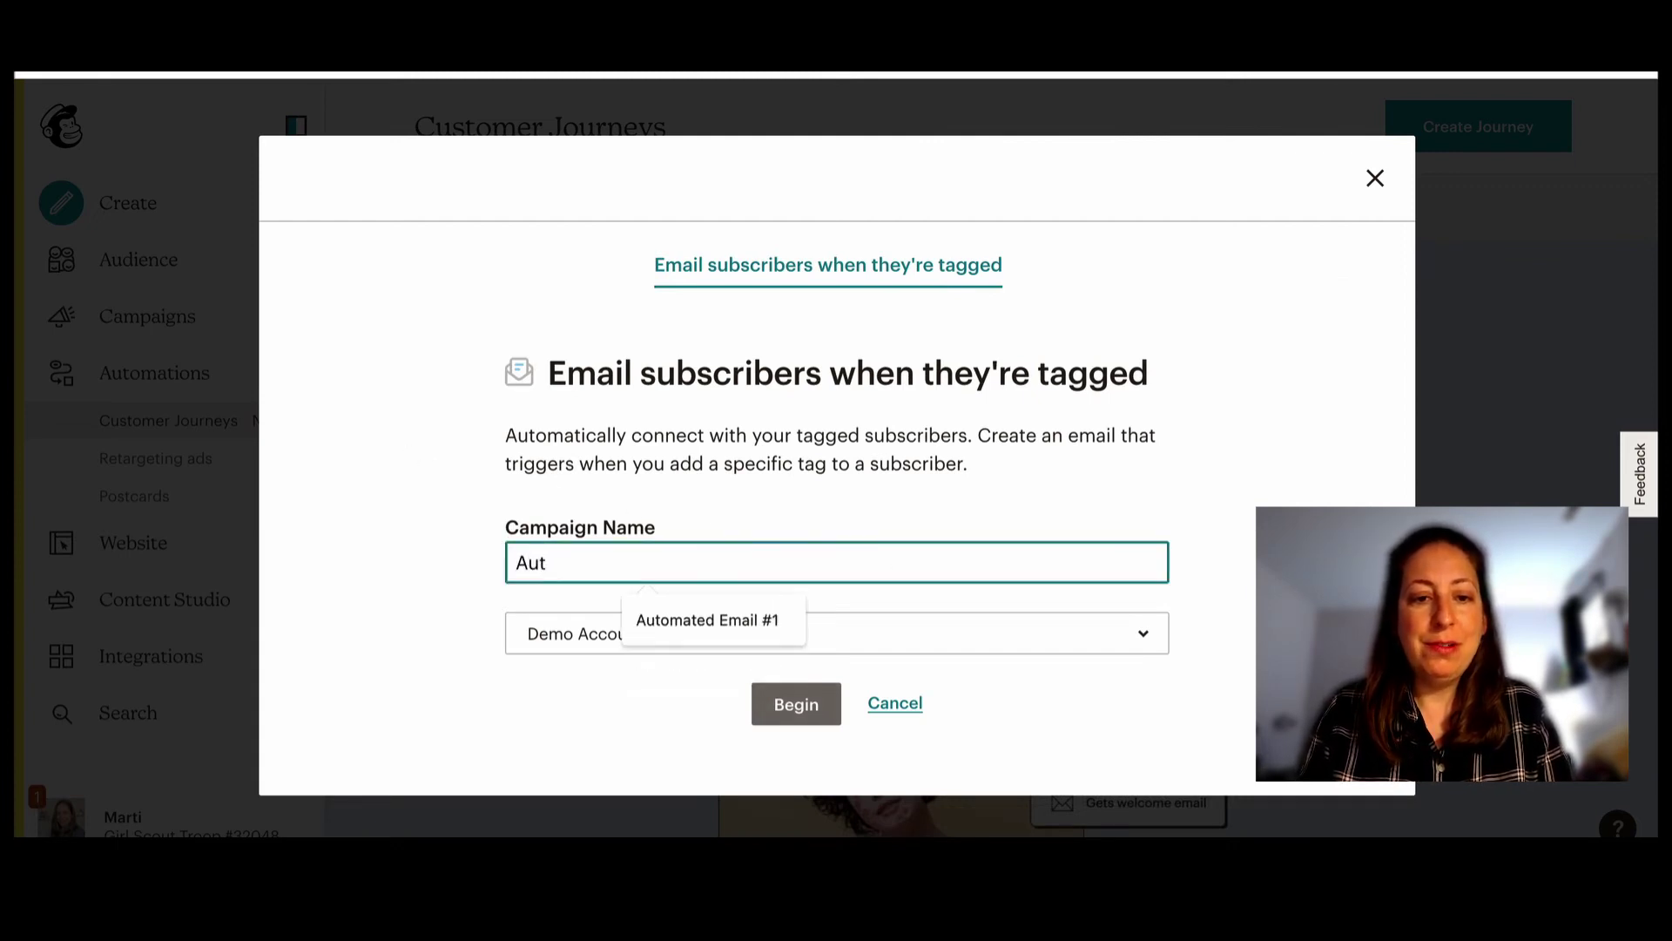
key(Down)
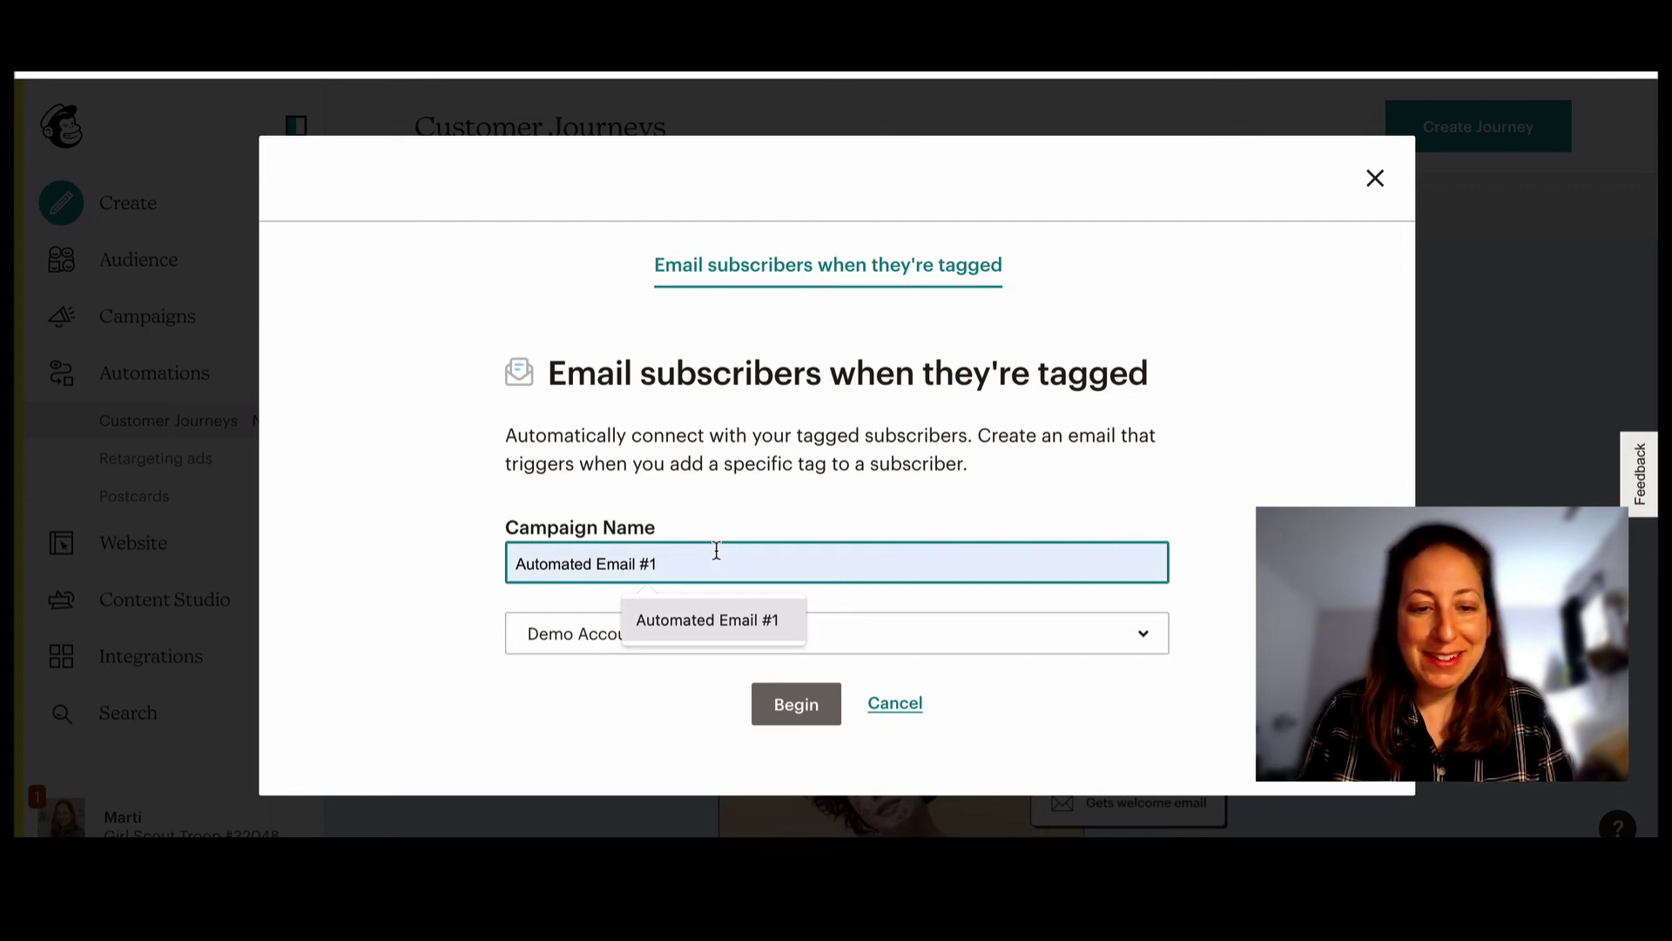
click(714, 618)
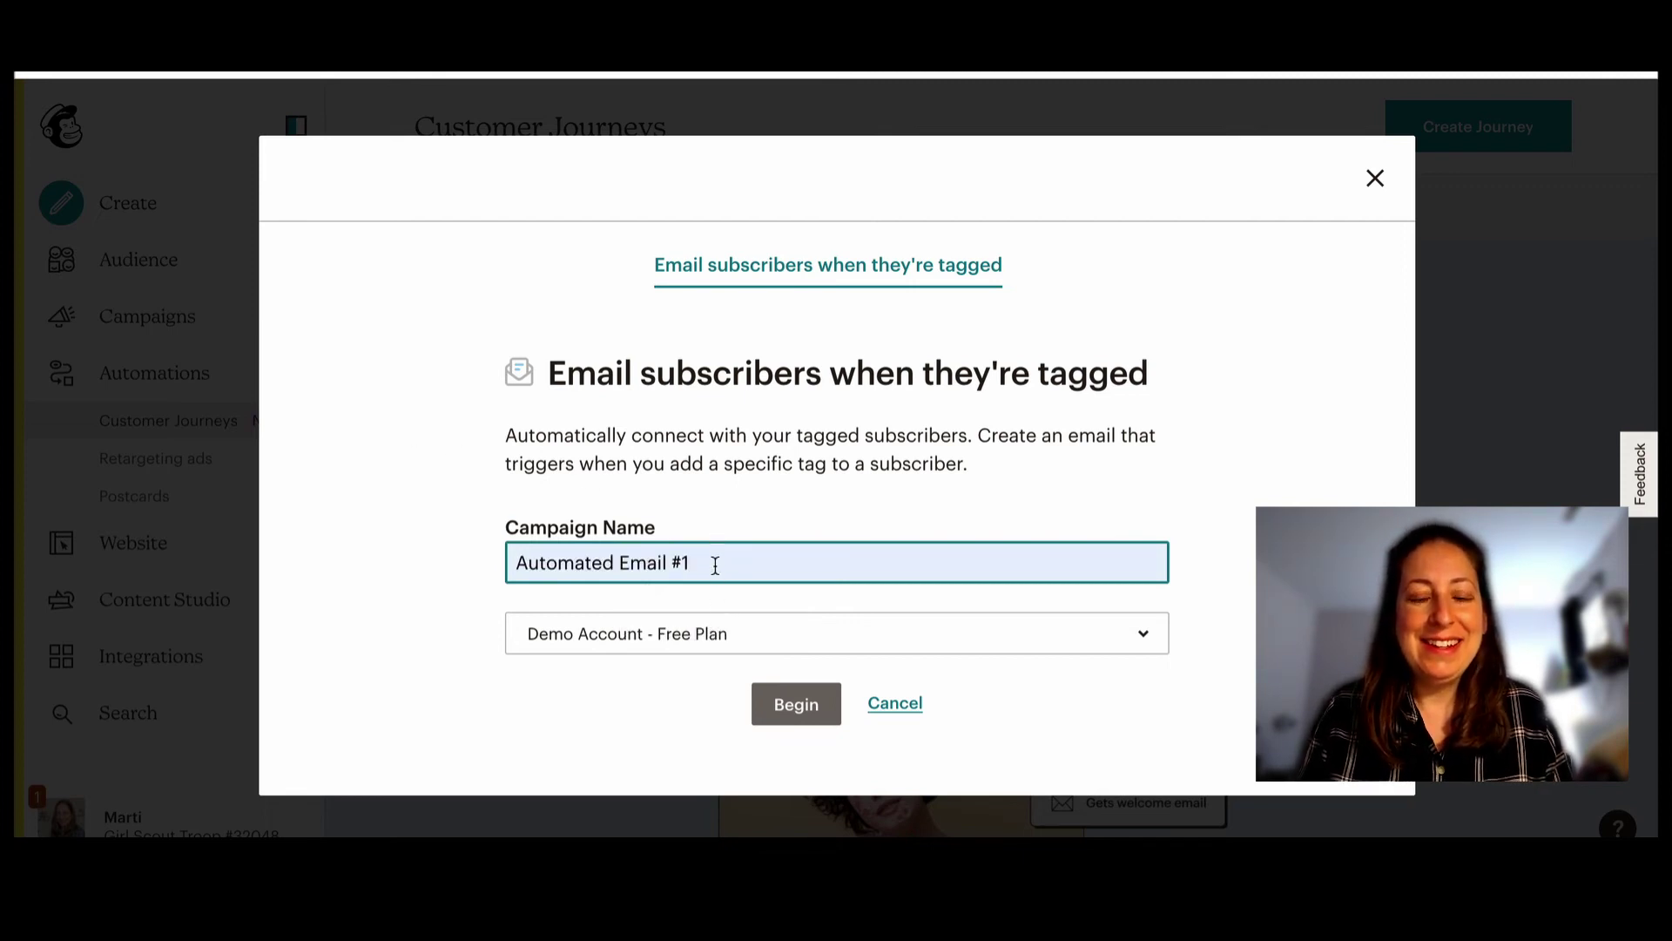
key(BackSpace)
text(2)
click(777, 704)
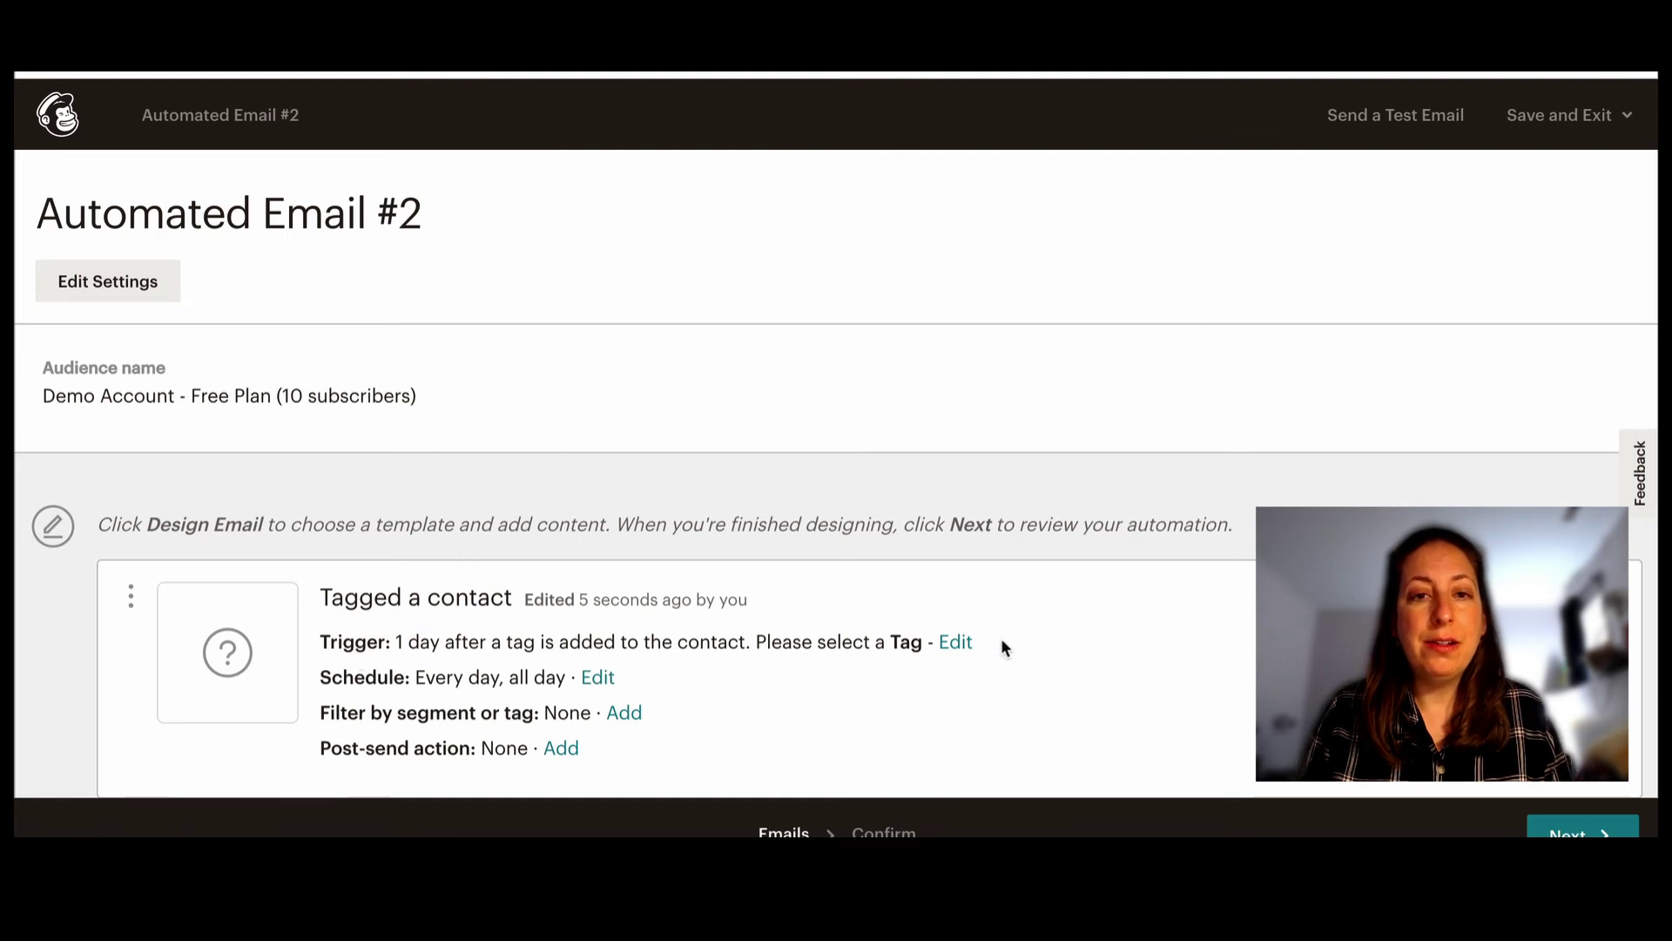
- Set the automation's trigger to the "Trigger Email #2" tag with a delay of 2 days, and update the trigger
click(947, 646)
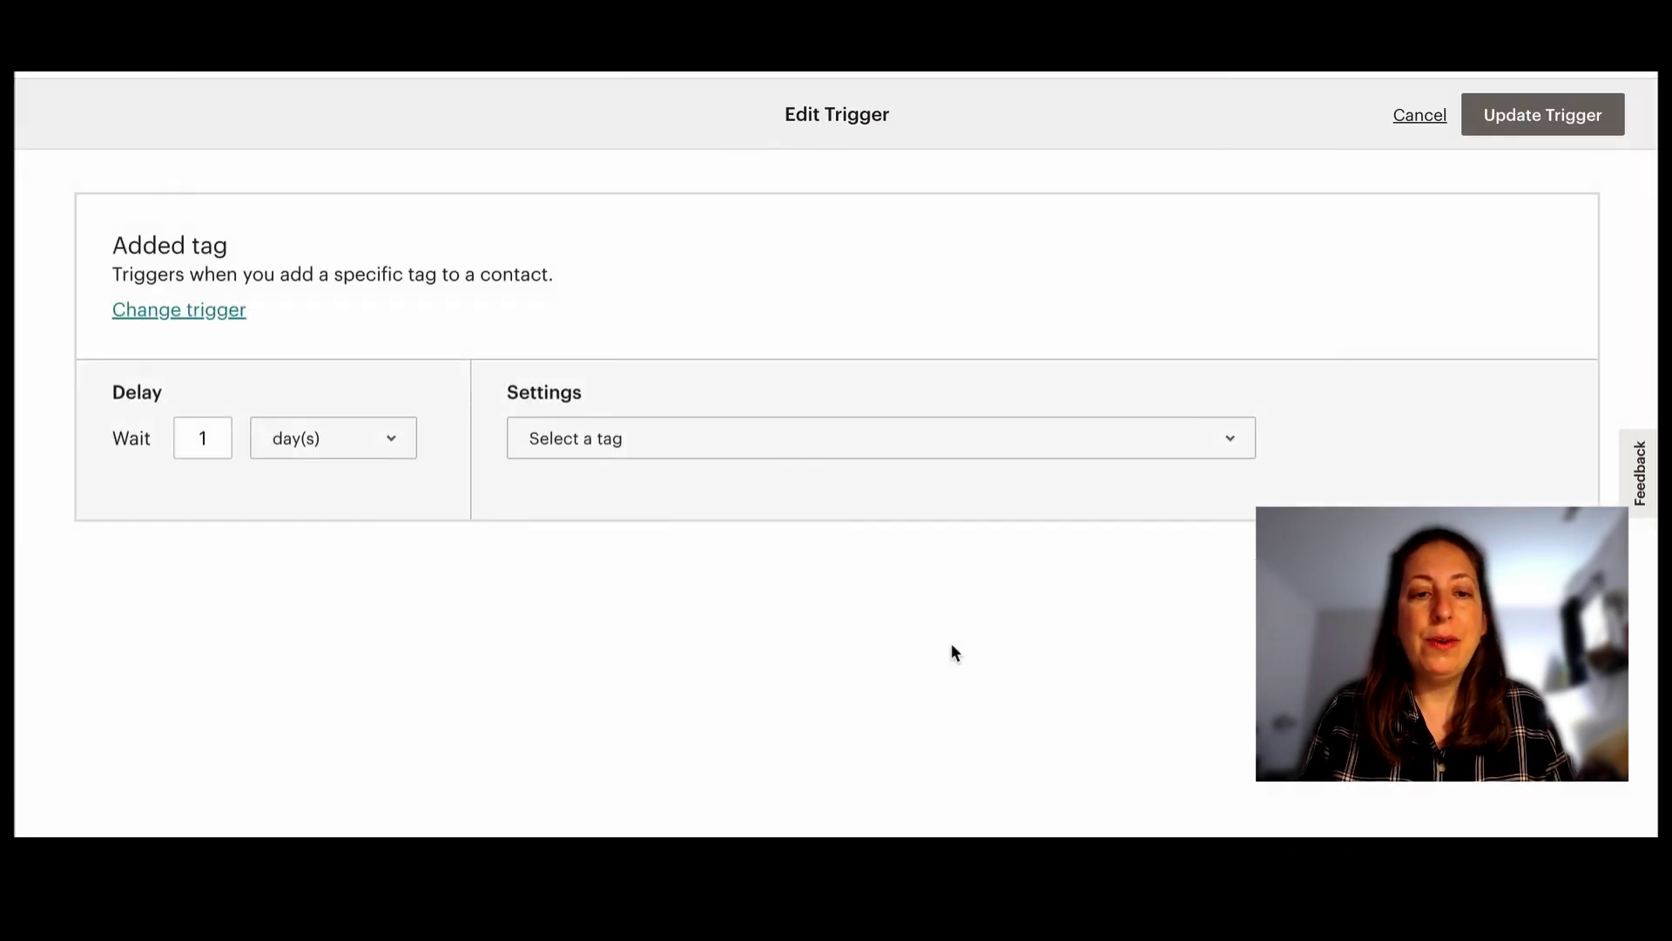
click(562, 432)
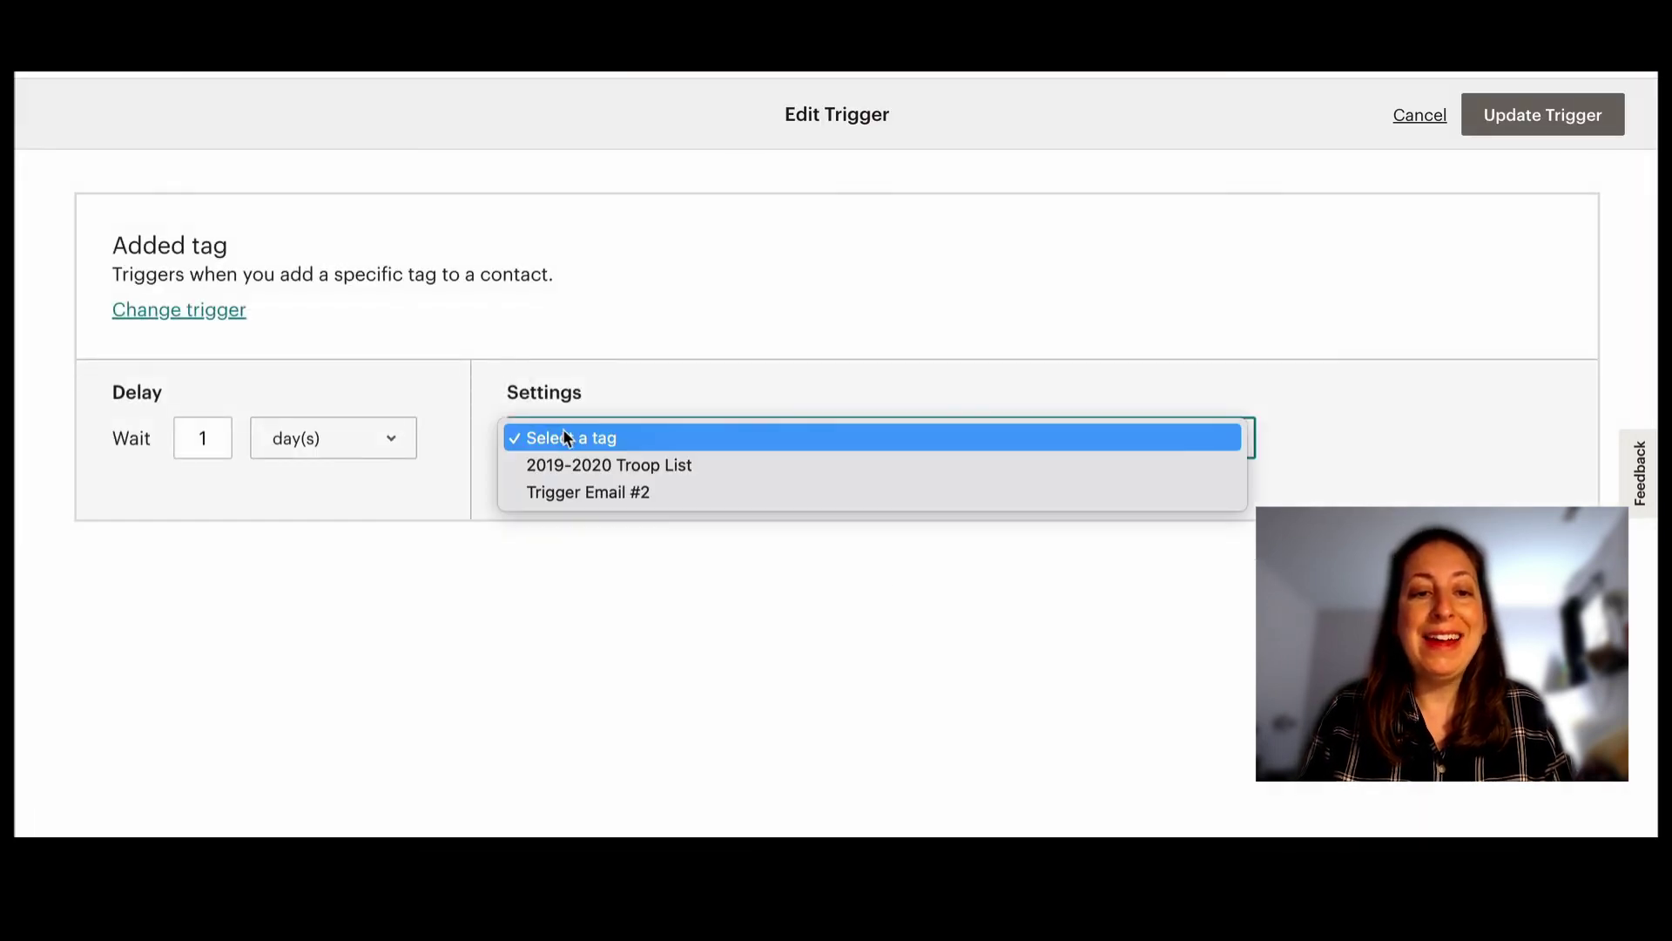
click(583, 491)
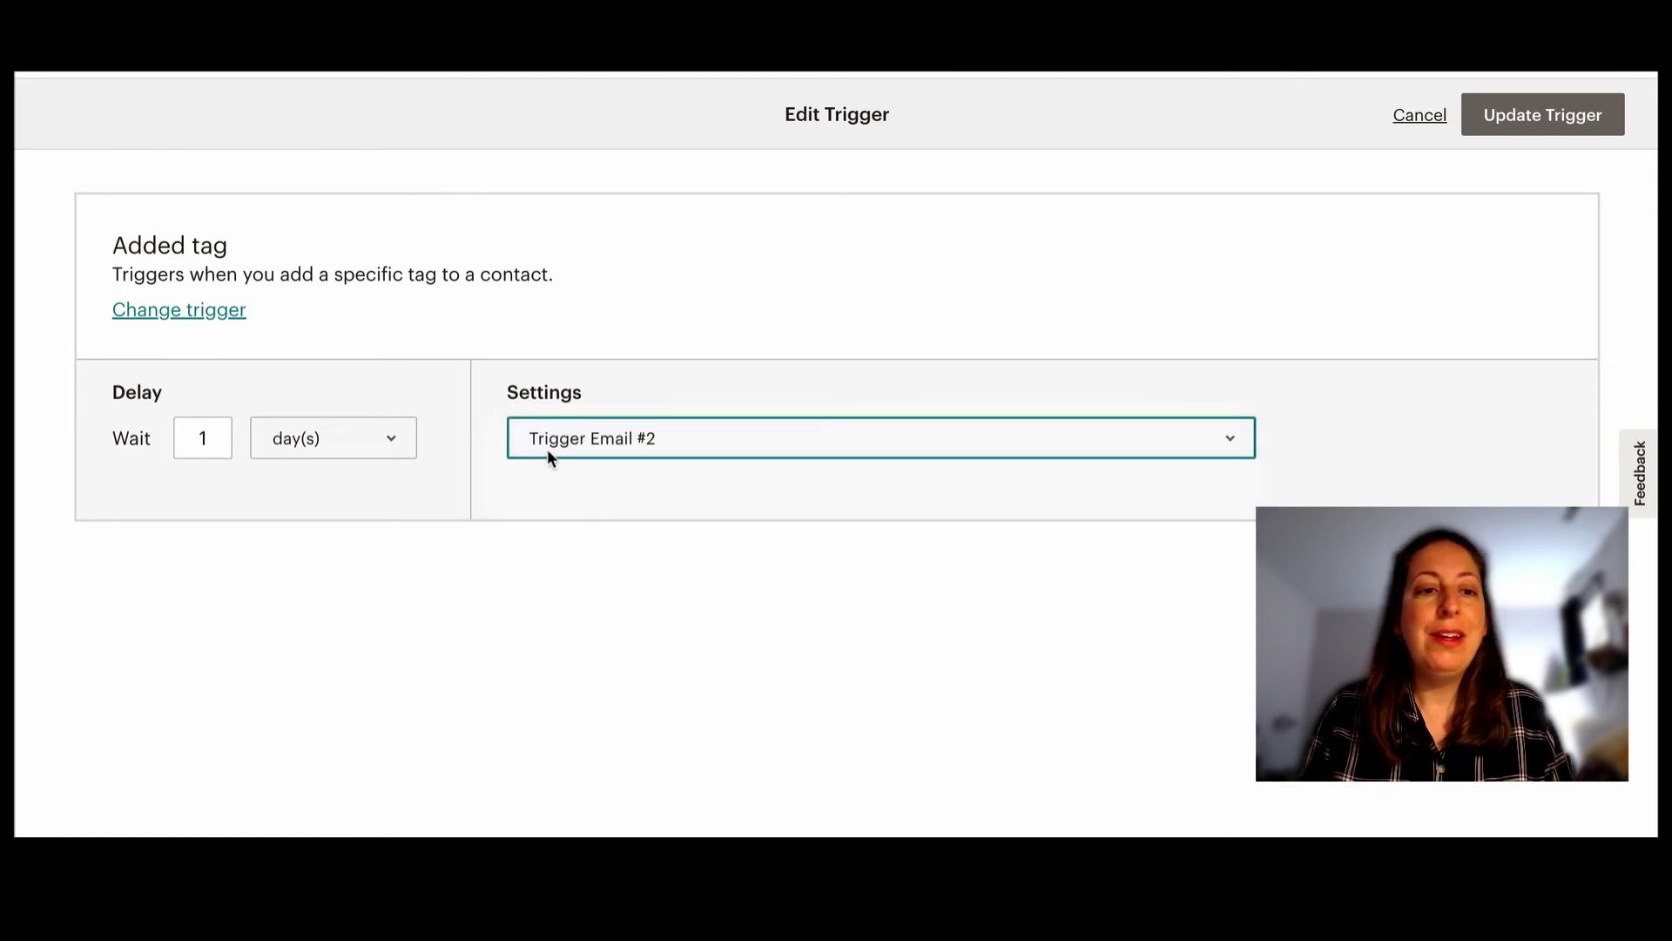
click(207, 447)
key(BackSpace)
text(2)
click(444, 383)
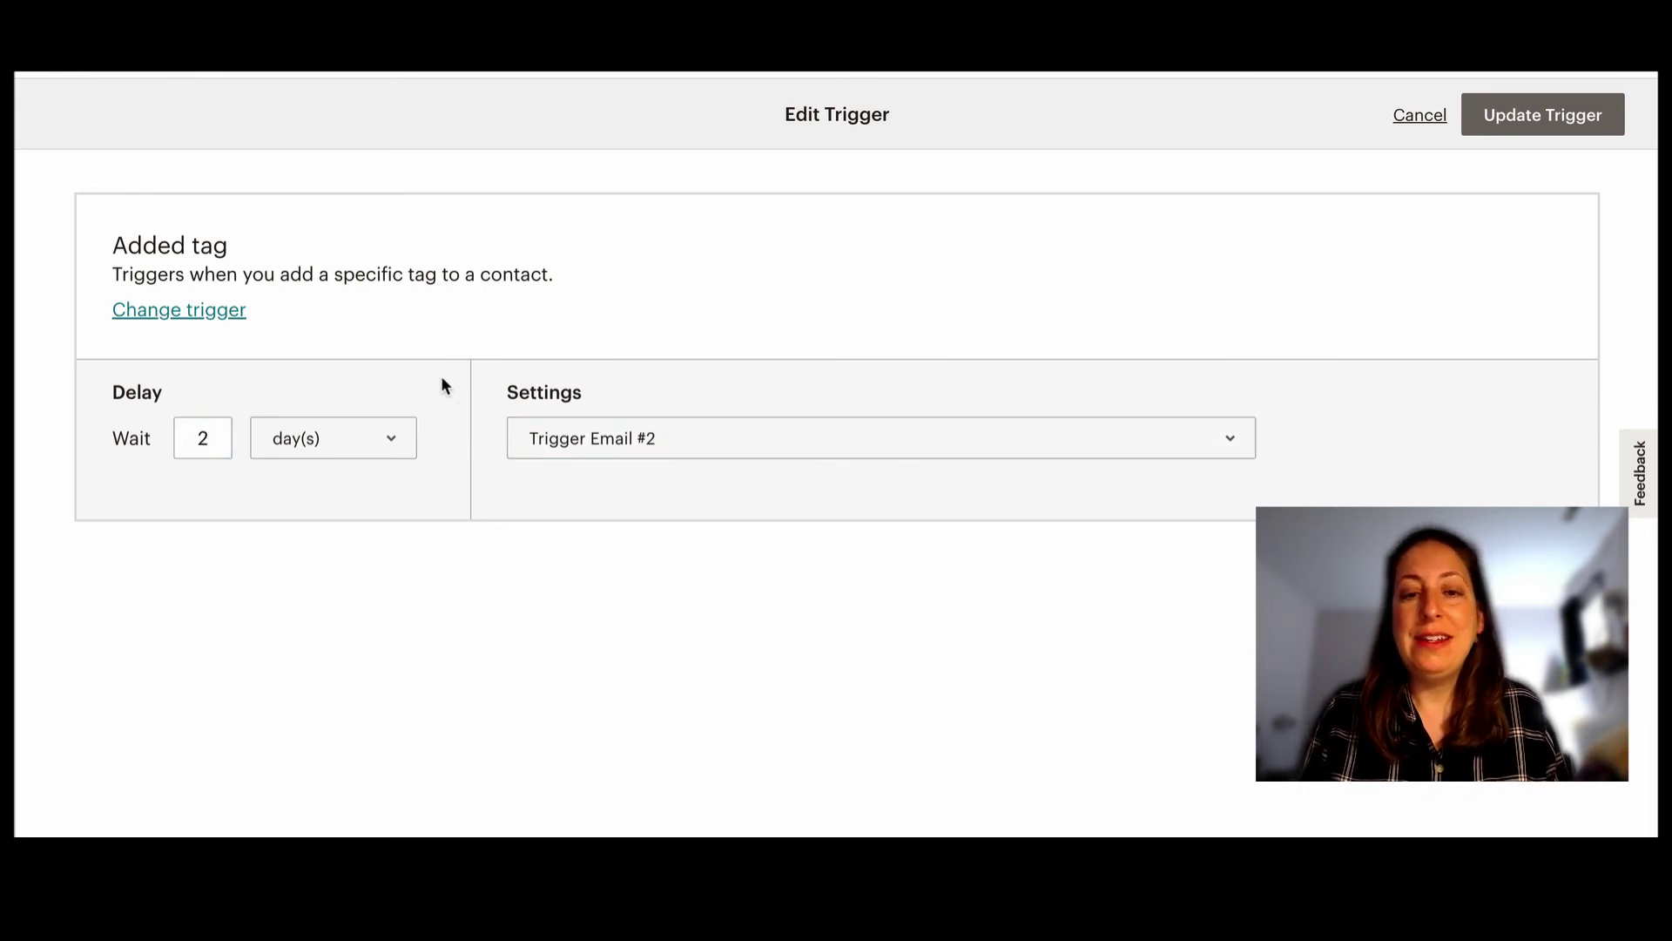
click(1481, 114)
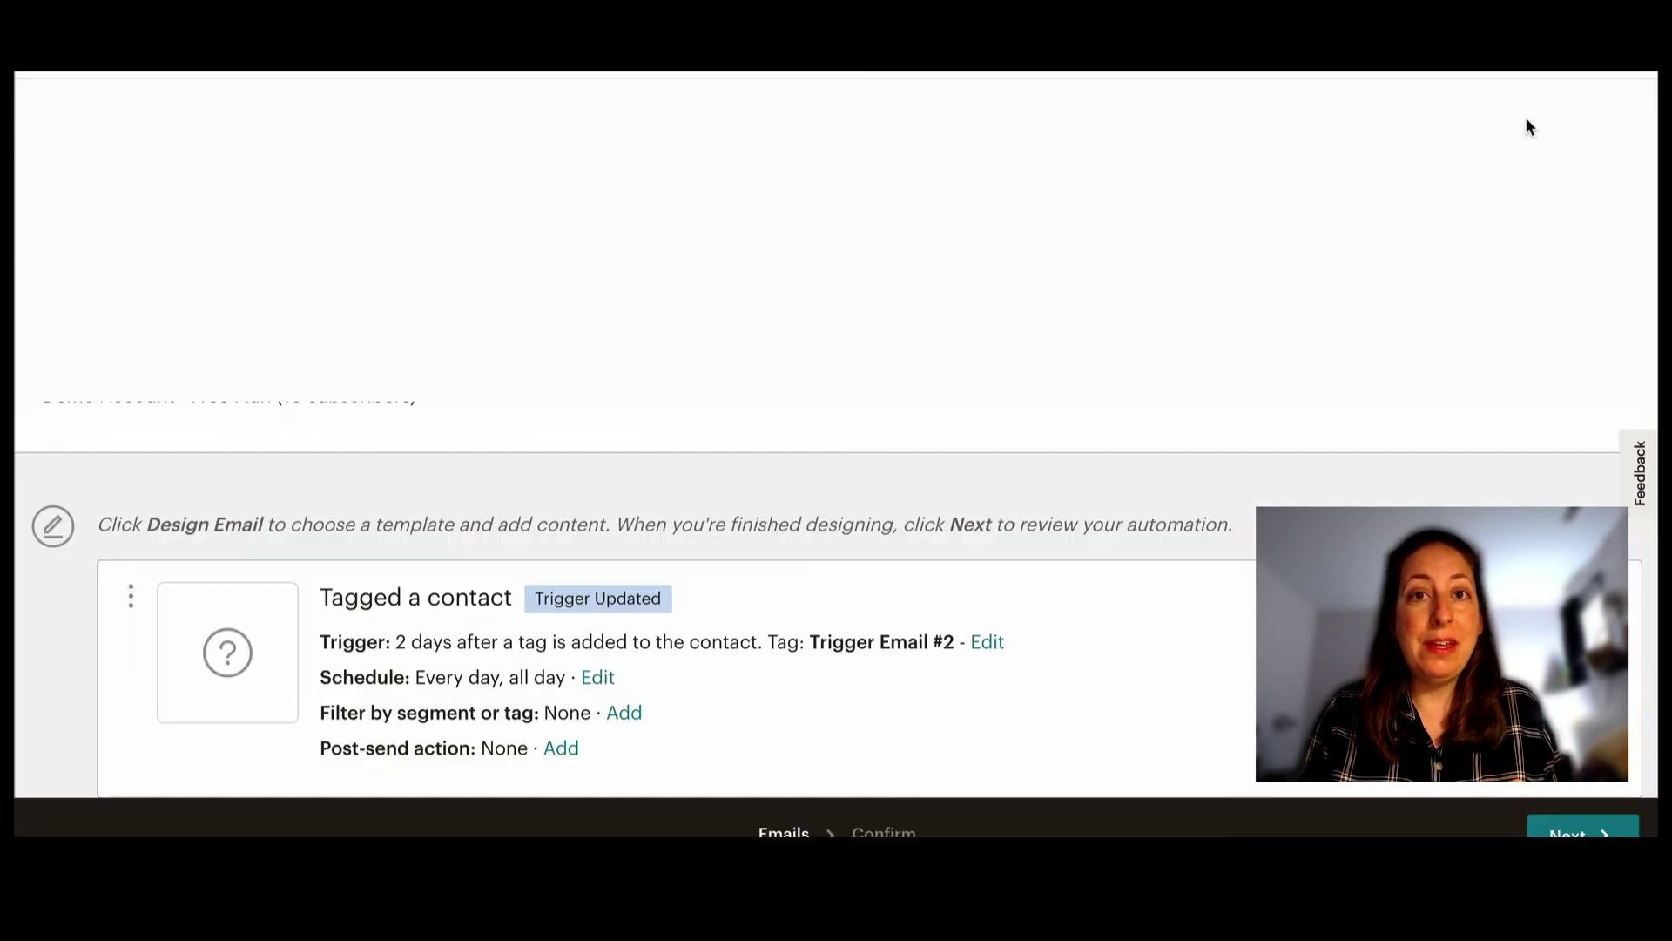
scroll(1180, 427, down, 1)
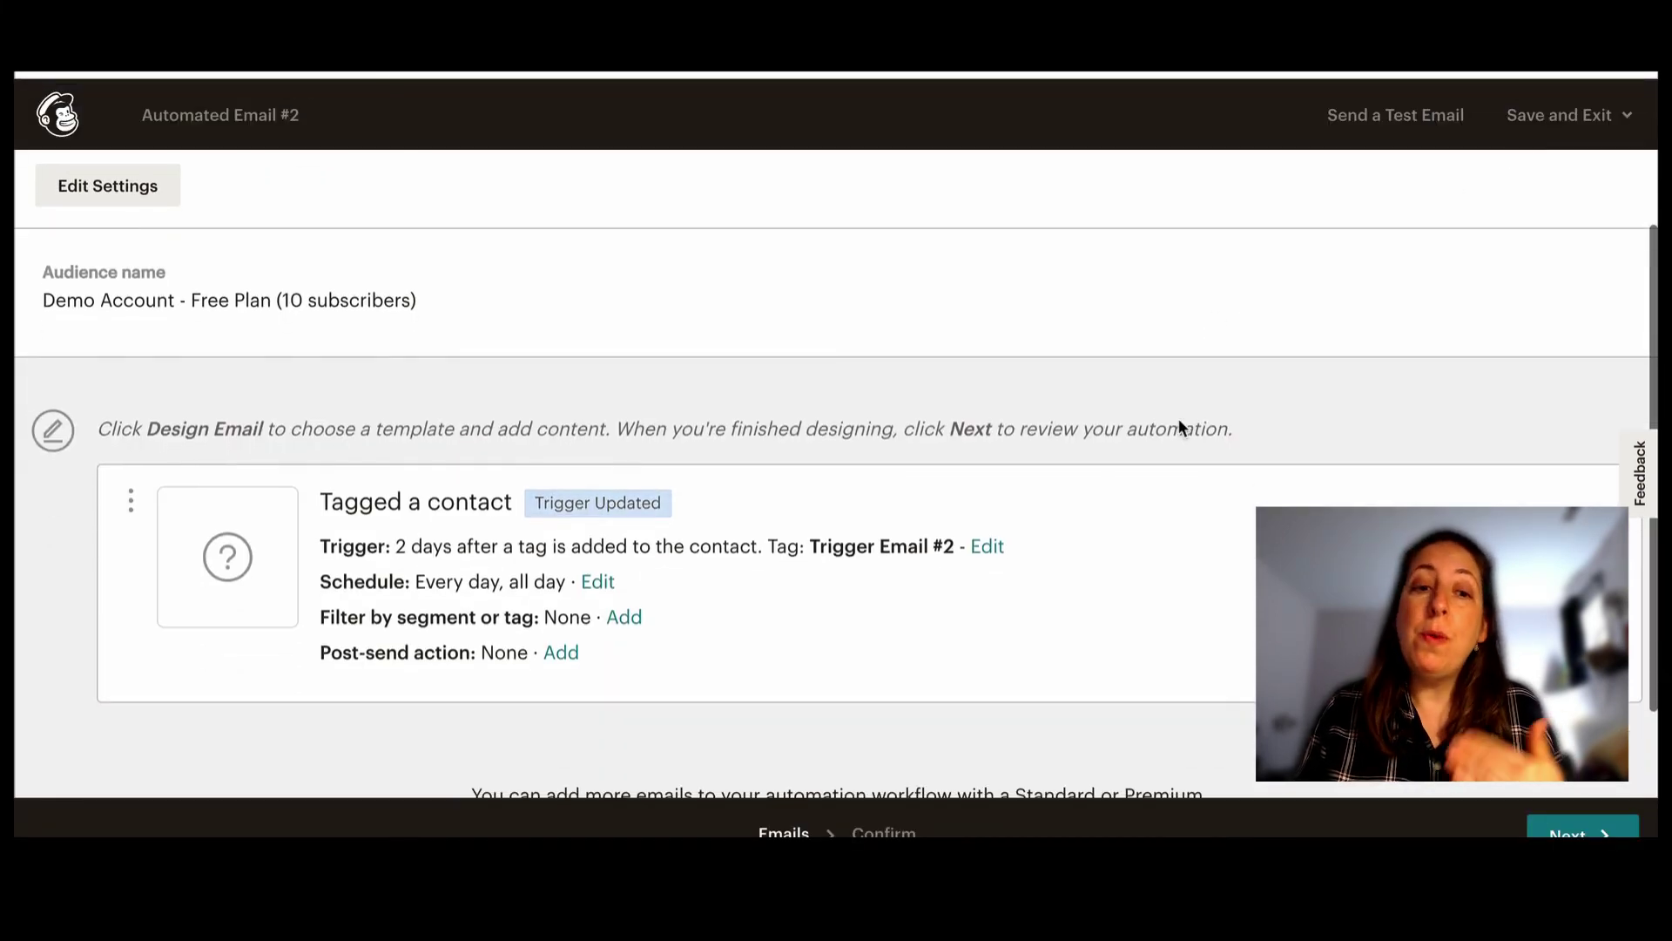
scroll(1179, 422, down, 1)
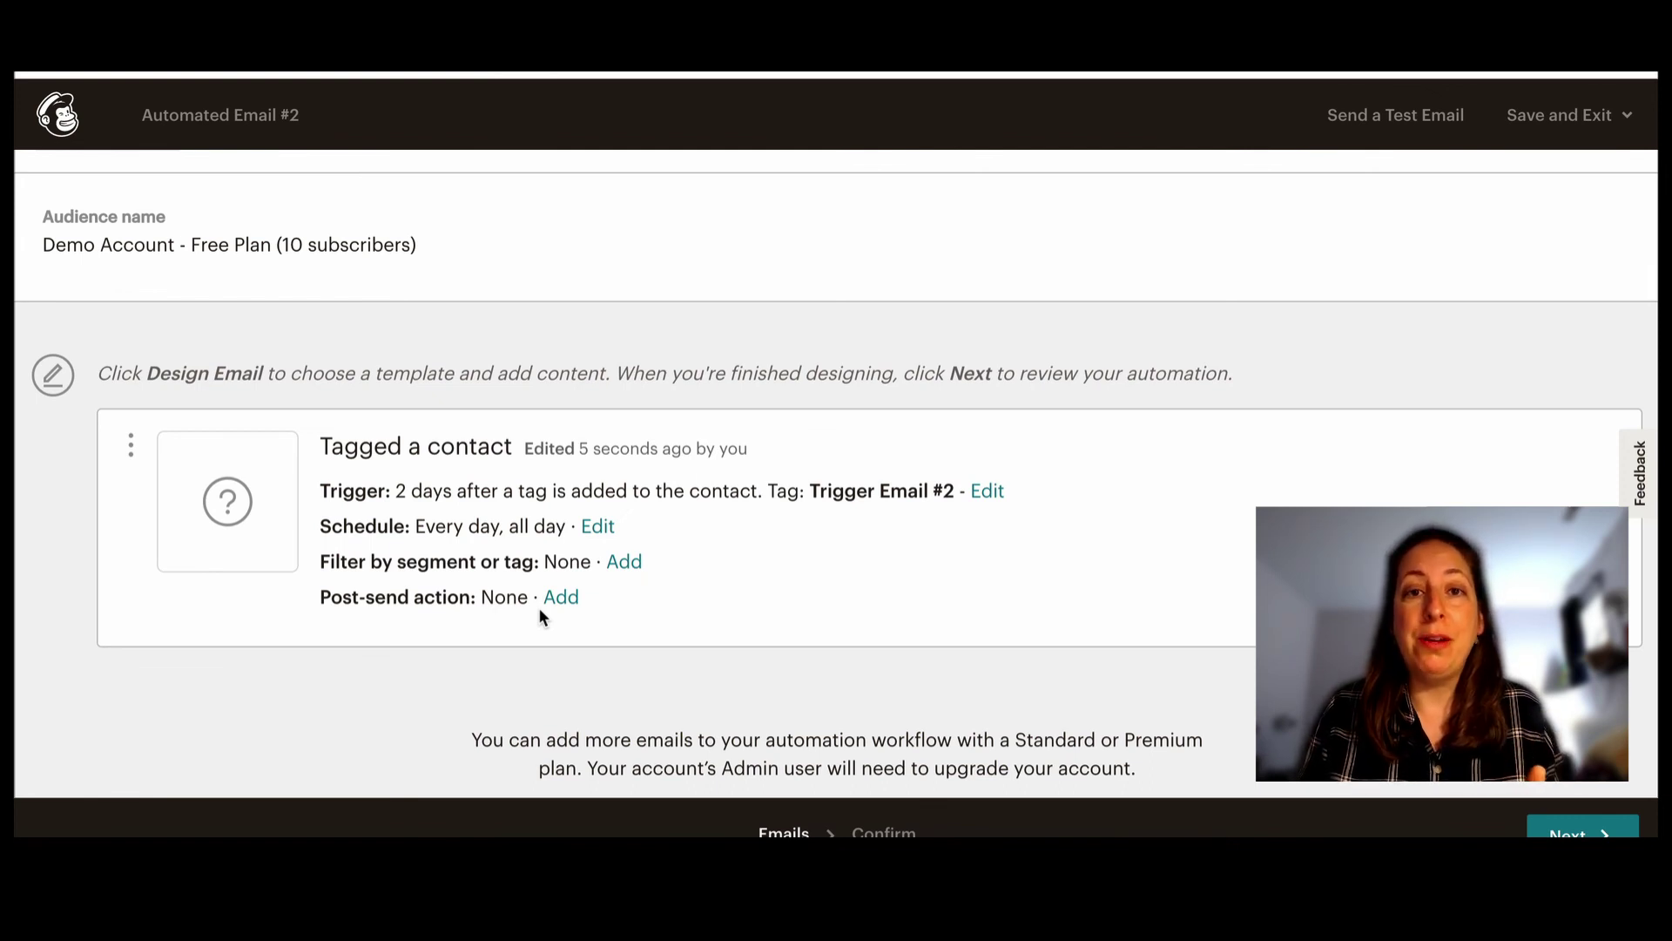
scroll(538, 615, down, 1)
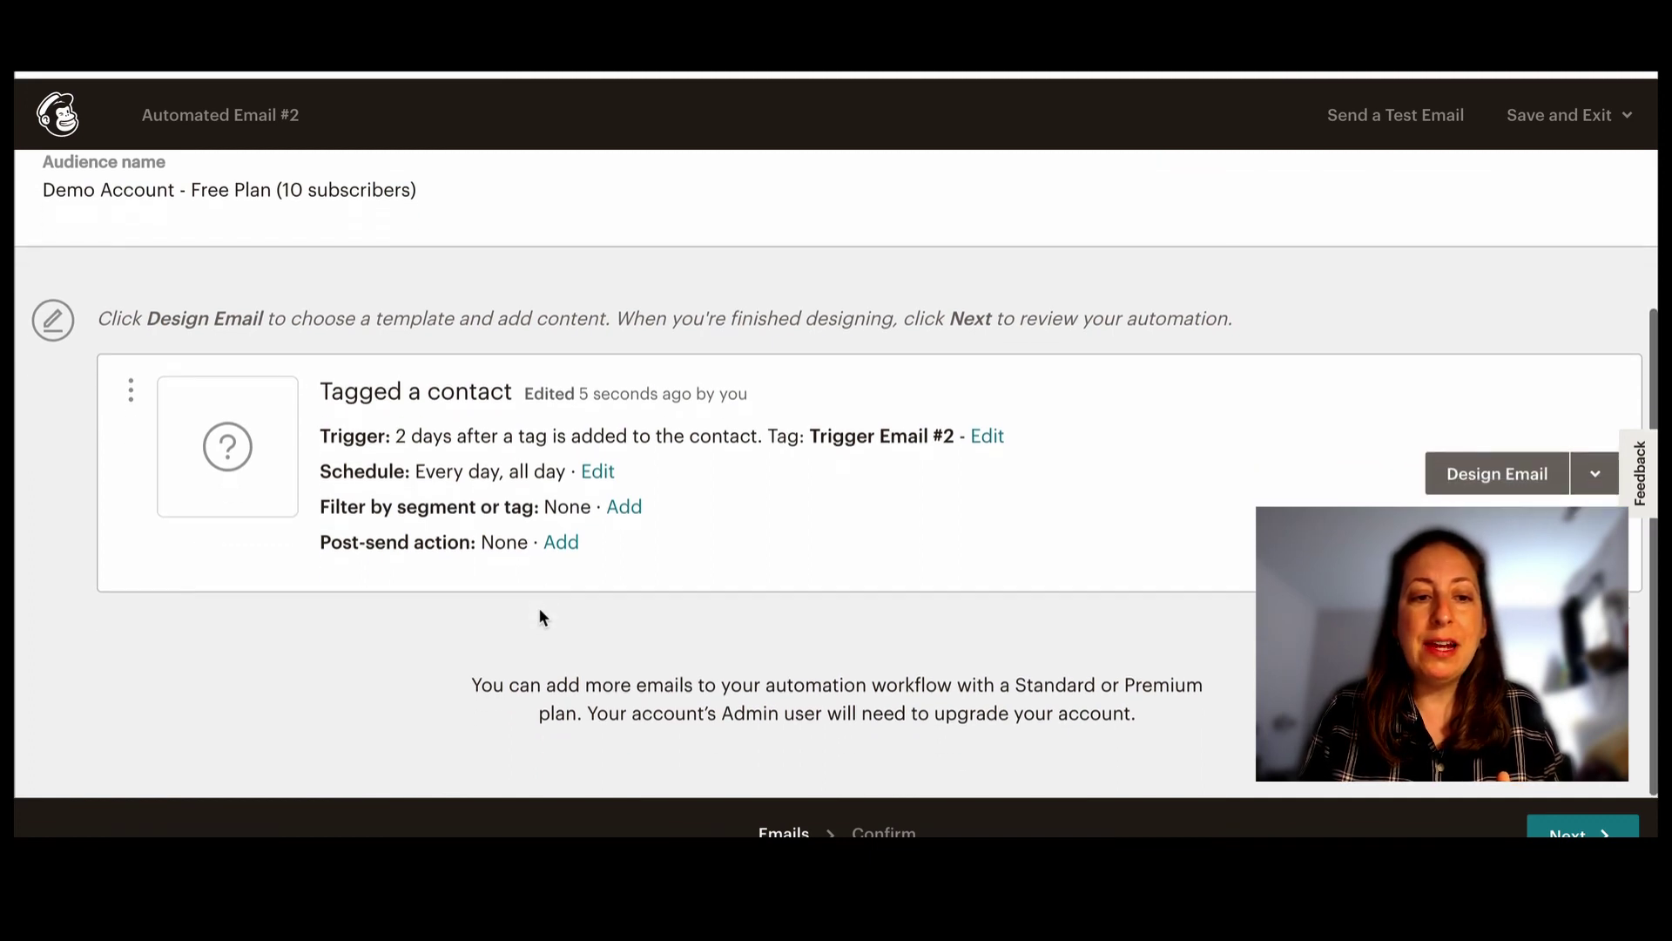